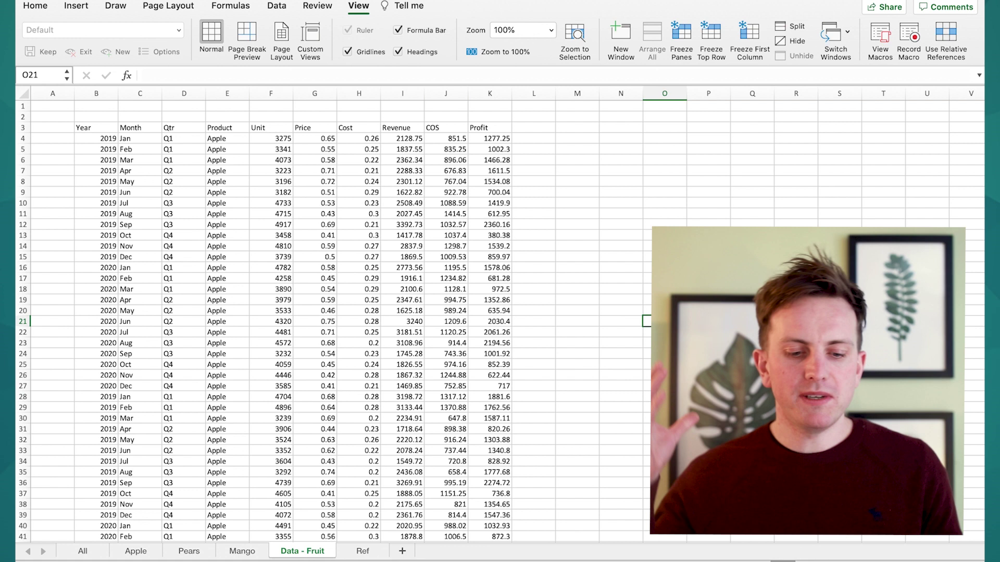
Select the fruit sales table B3:K219, starting from the Year header
{"action": "left_click", "coordinate": [486, 213]}
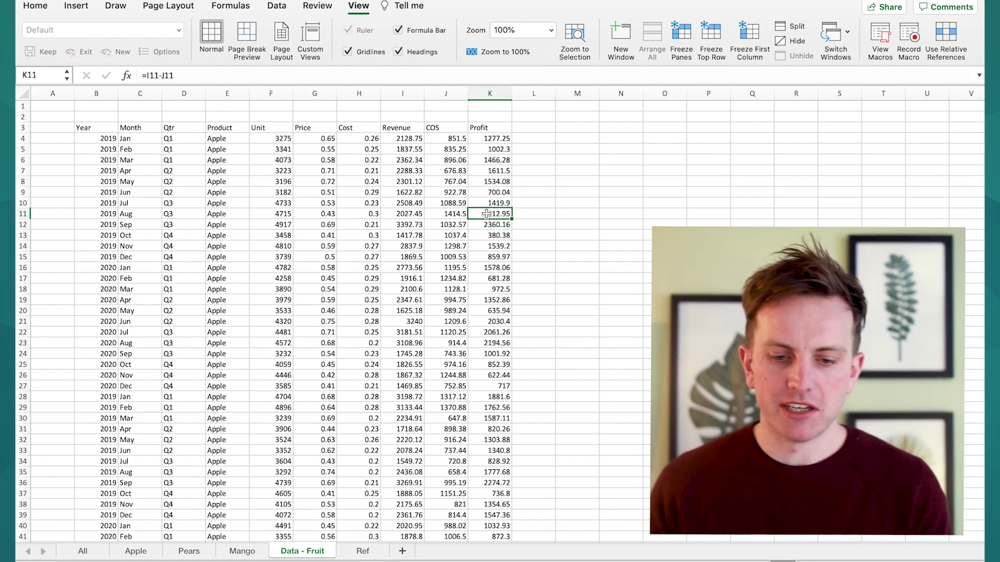
{"action": "left_click", "coordinate": [96, 128]}
{"action": "key", "text": "ctrl+shift+Down"}
{"action": "key", "text": "ctrl+shift+Right"}
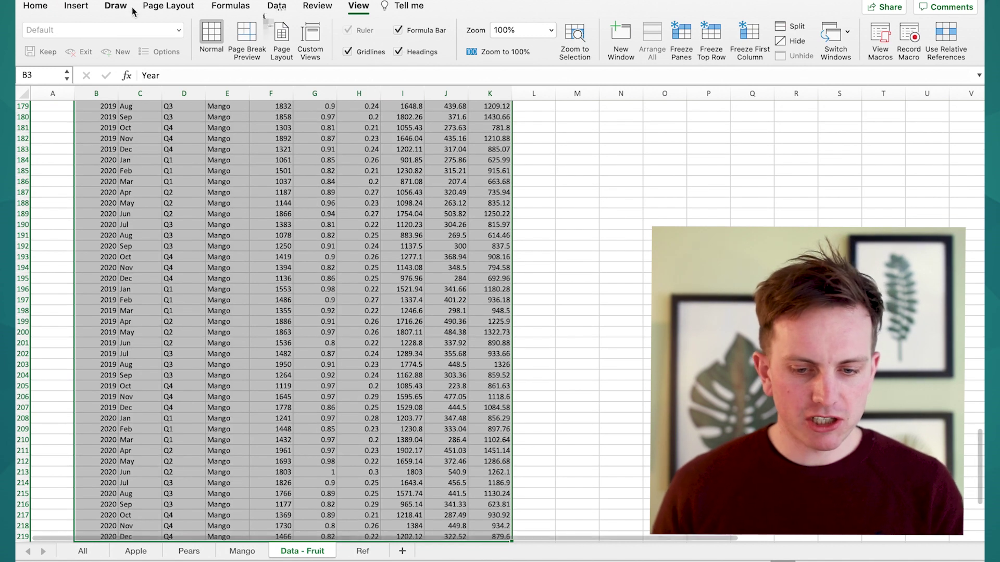
Insert a PivotTable from the selected data on a new sheet
{"action": "left_click", "coordinate": [76, 6]}
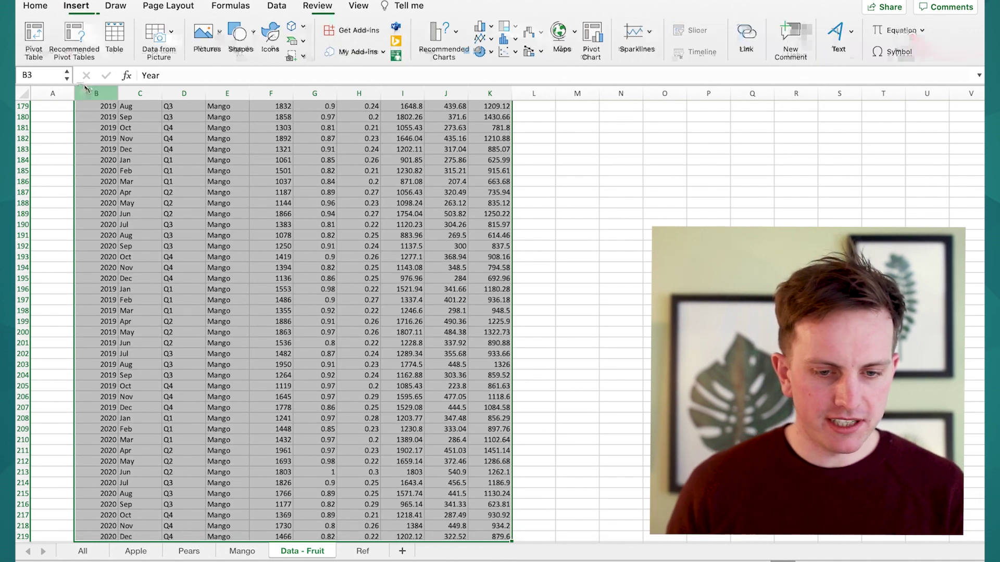
{"action": "left_click", "coordinate": [35, 38]}
{"action": "left_click", "coordinate": [632, 284]}
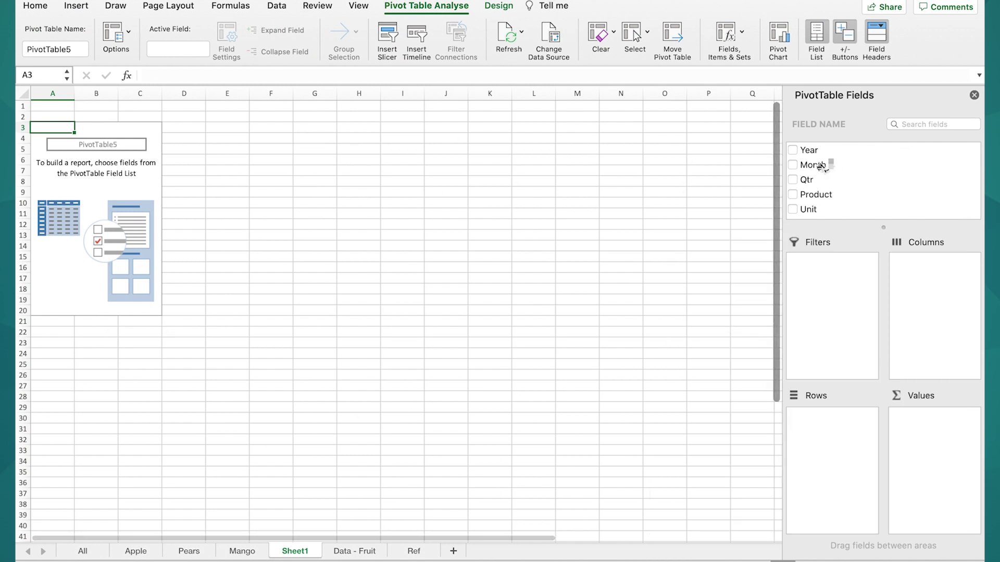
Lay out the pivot with Month in Rows, Revenue, COS and Profit summed, and Product in Columns
{"action": "left_click_drag", "start_coordinate": [822, 166], "coordinate": [945, 321]}
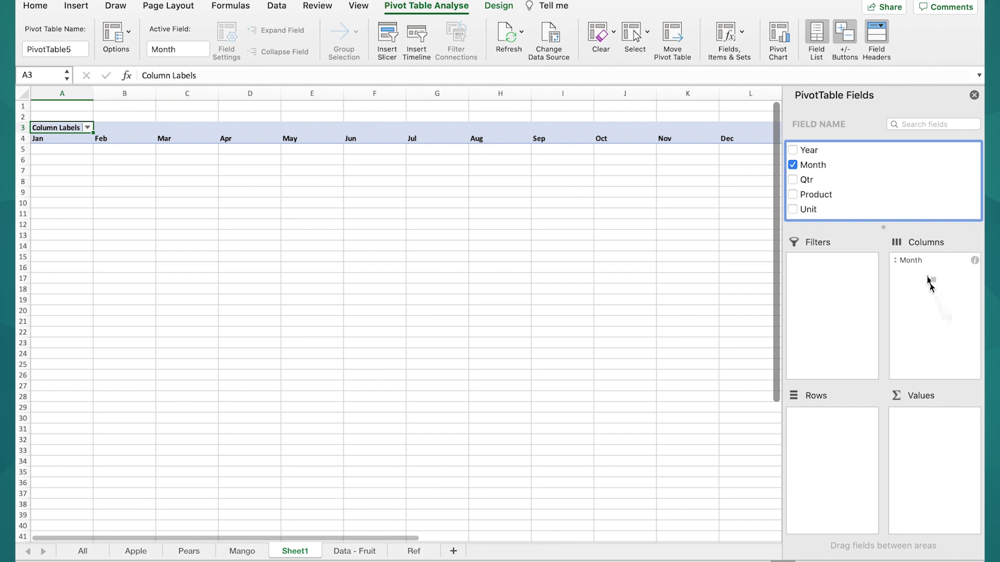
{"action": "left_click_drag", "start_coordinate": [931, 283], "coordinate": [850, 461]}
{"action": "scroll", "coordinate": [832, 185], "scroll_direction": "down", "scroll_amount": 3}
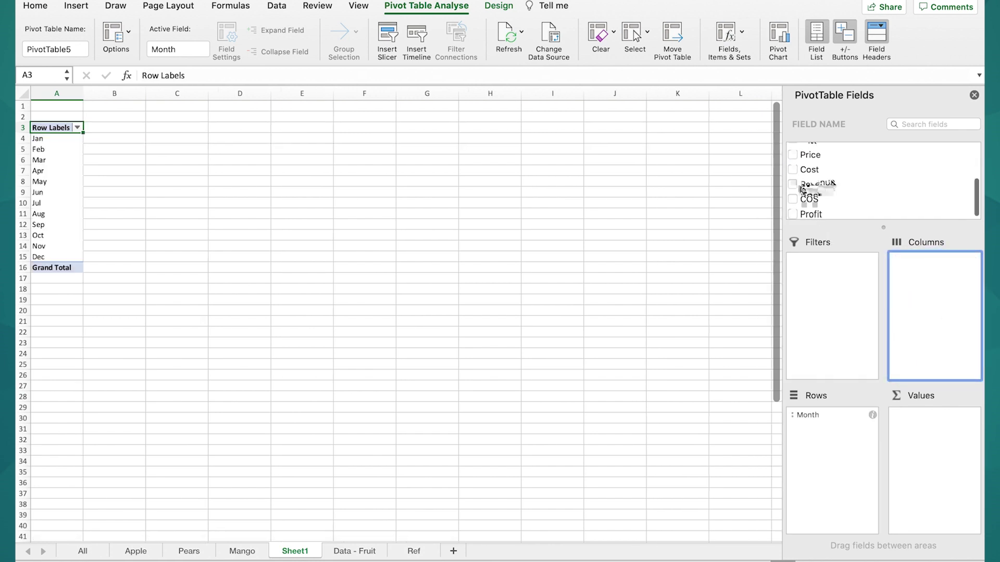
{"action": "left_click", "coordinate": [792, 182]}
{"action": "left_click", "coordinate": [792, 197]}
{"action": "left_click", "coordinate": [793, 212]}
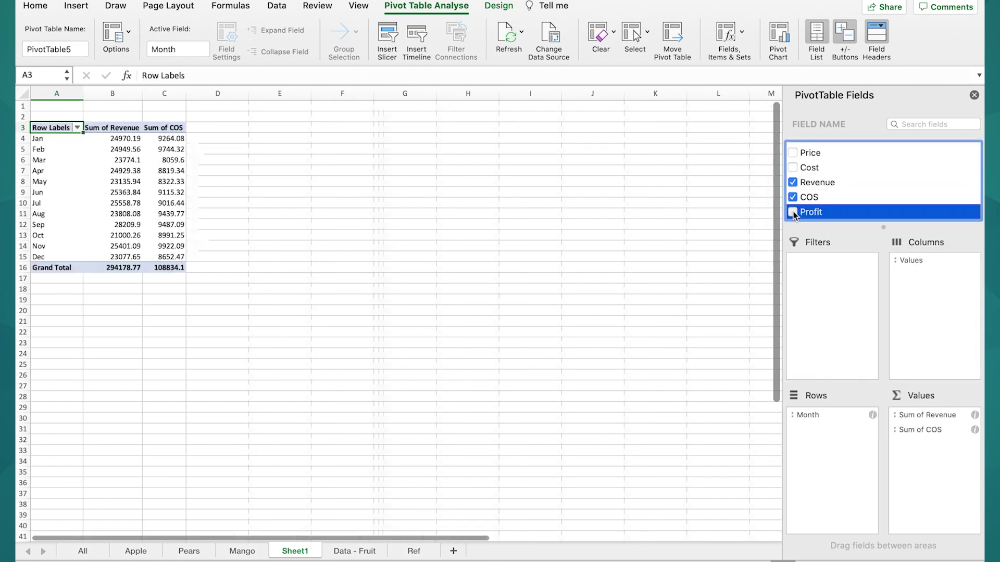
{"action": "scroll", "coordinate": [880, 197], "scroll_direction": "up", "scroll_amount": 5}
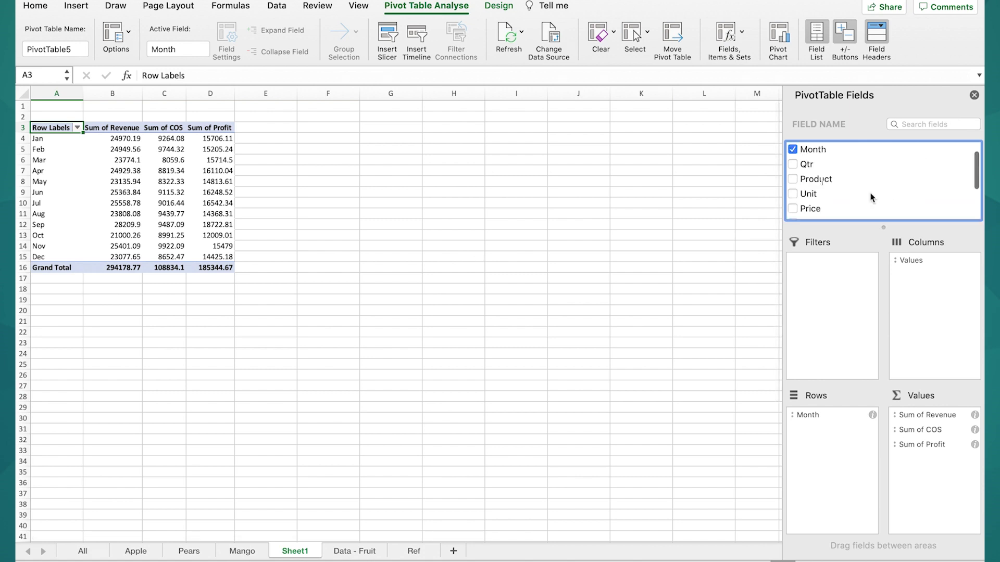
{"action": "left_click_drag", "start_coordinate": [867, 179], "coordinate": [960, 321]}
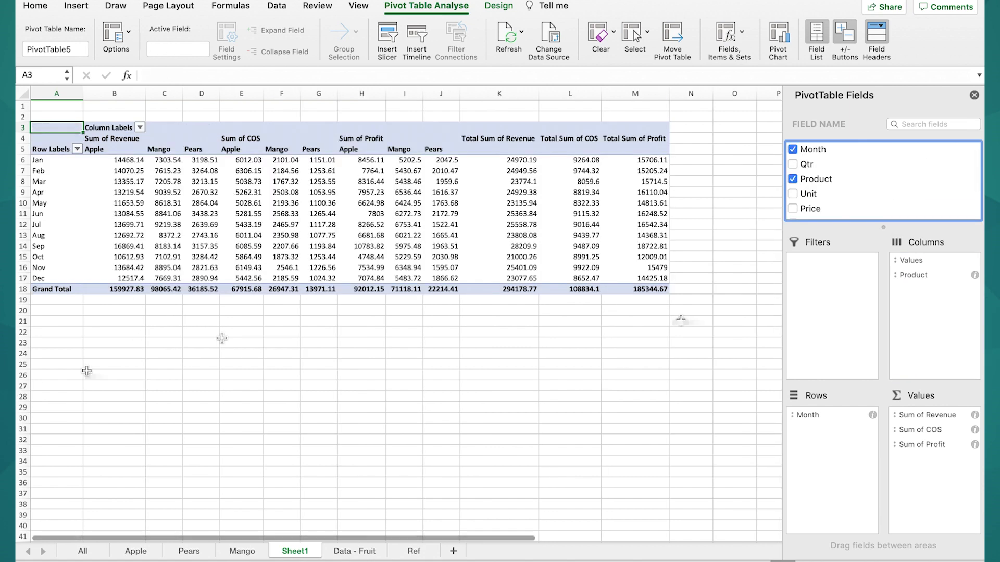
{"action": "left_click", "coordinate": [326, 344]}
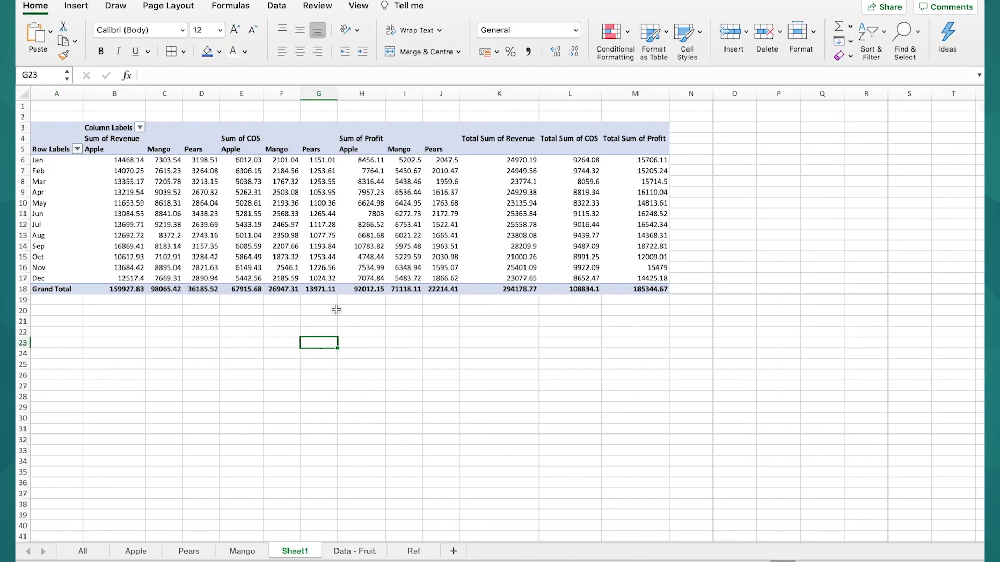
Fill Revenue across B2:D2 and enter COS in E2
{"action": "left_click", "coordinate": [419, 172]}
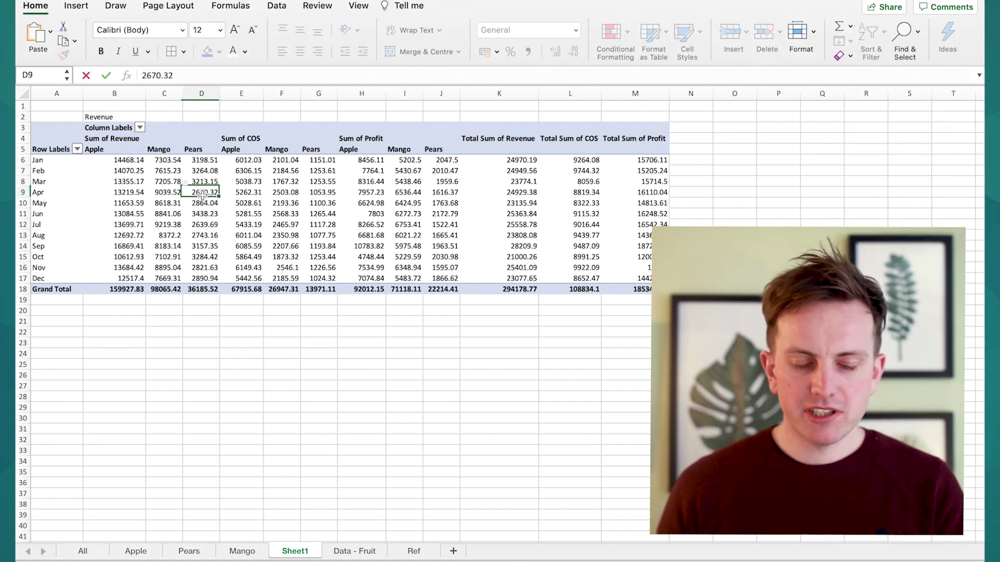
{"action": "left_click", "coordinate": [128, 118]}
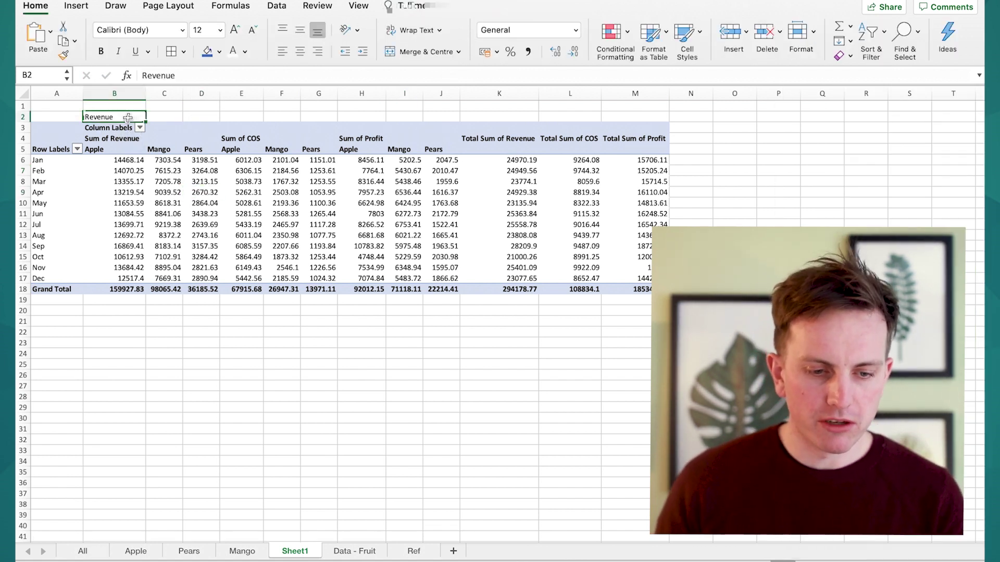
{"action": "left_click_drag", "start_coordinate": [136, 116], "coordinate": [319, 116]}
{"action": "left_click", "coordinate": [248, 117]}
{"action": "type", "text": "COS"}
Enter Profit in H2 and copy it into I2 and J2
{"action": "left_click", "coordinate": [365, 117]}
{"action": "type", "text": "Profit"}
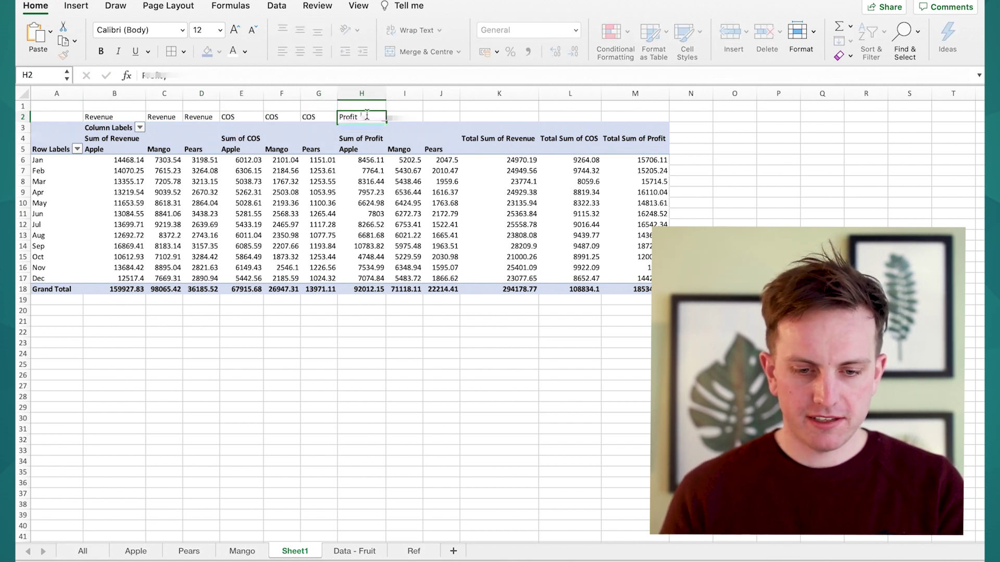
{"action": "key", "text": "Return"}
{"action": "left_click", "coordinate": [364, 117]}
{"action": "key", "text": "super+c"}
{"action": "left_click_drag", "start_coordinate": [404, 116], "coordinate": [440, 117]}
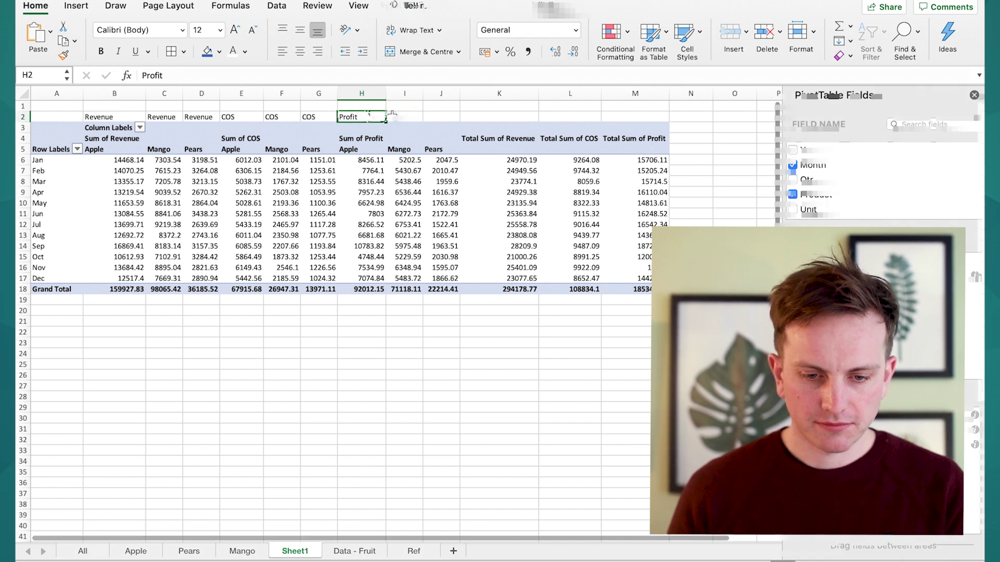
{"action": "key", "text": "super+v"}
{"action": "left_click", "coordinate": [466, 371]}
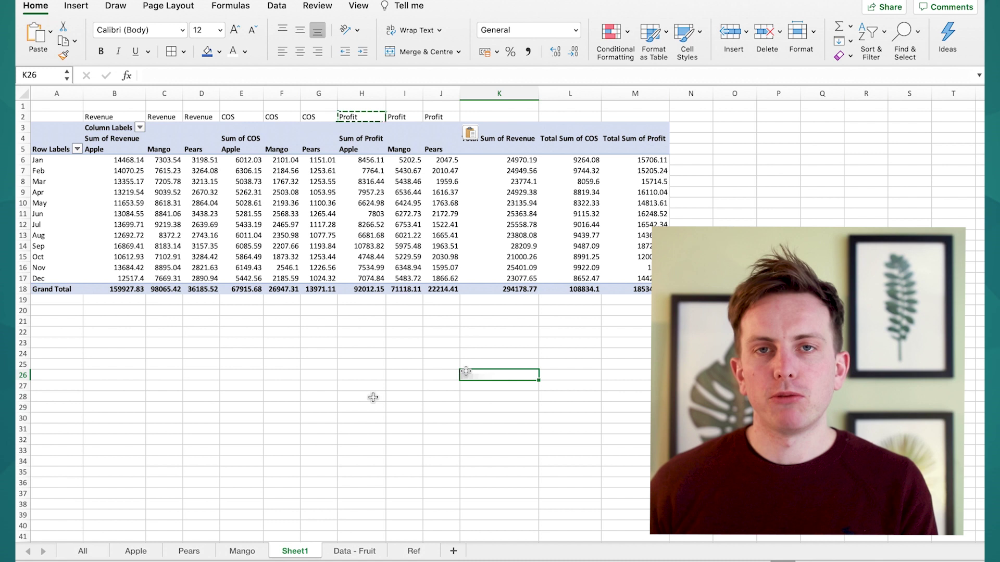
Group the All, Apple, Pears and Mango sheet tabs together and pick cell B3
{"action": "left_click", "coordinate": [83, 551]}
{"action": "left_click", "coordinate": [135, 551]}
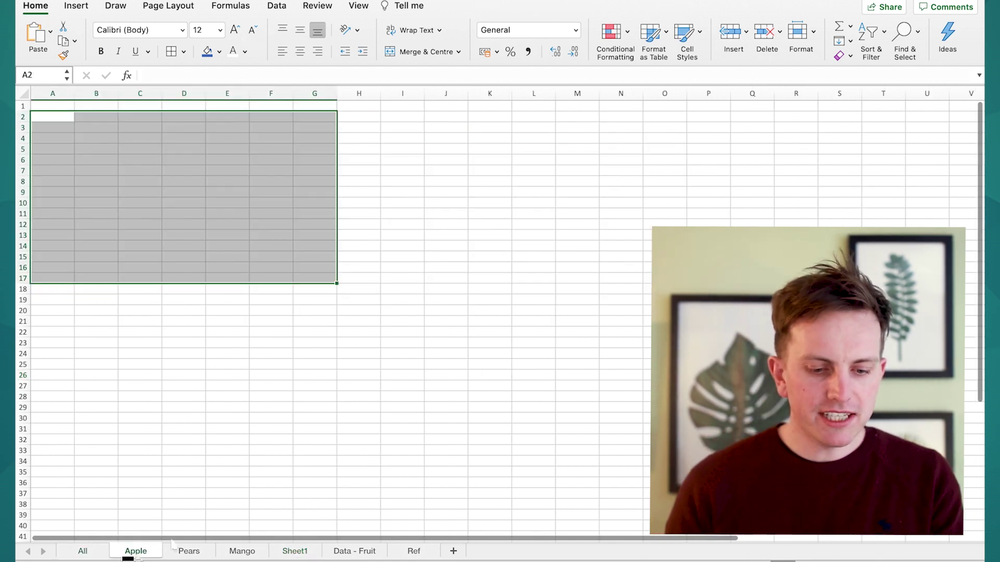
{"action": "left_click", "coordinate": [271, 483]}
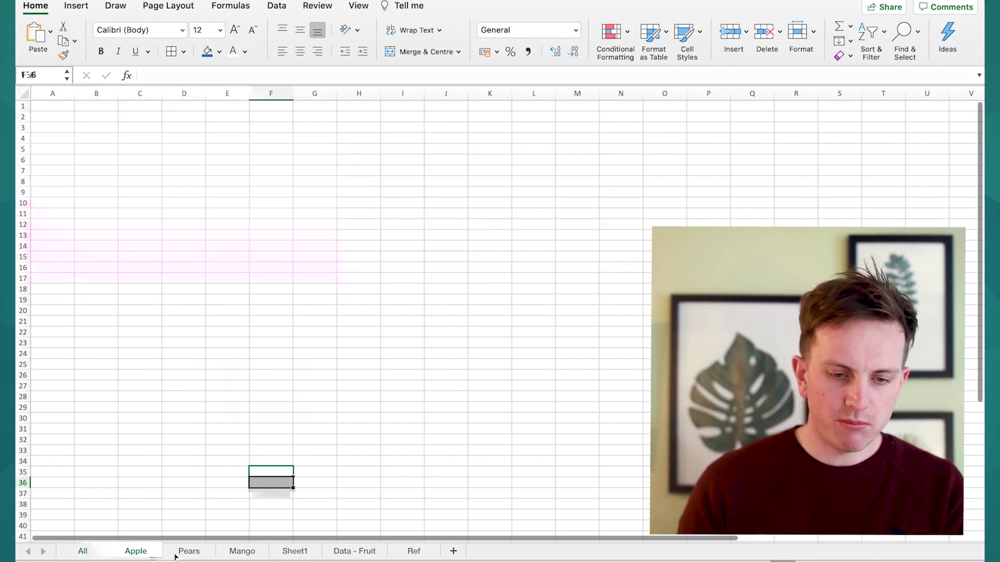
{"action": "left_click", "coordinate": [174, 555]}
{"action": "left_click", "coordinate": [103, 555]}
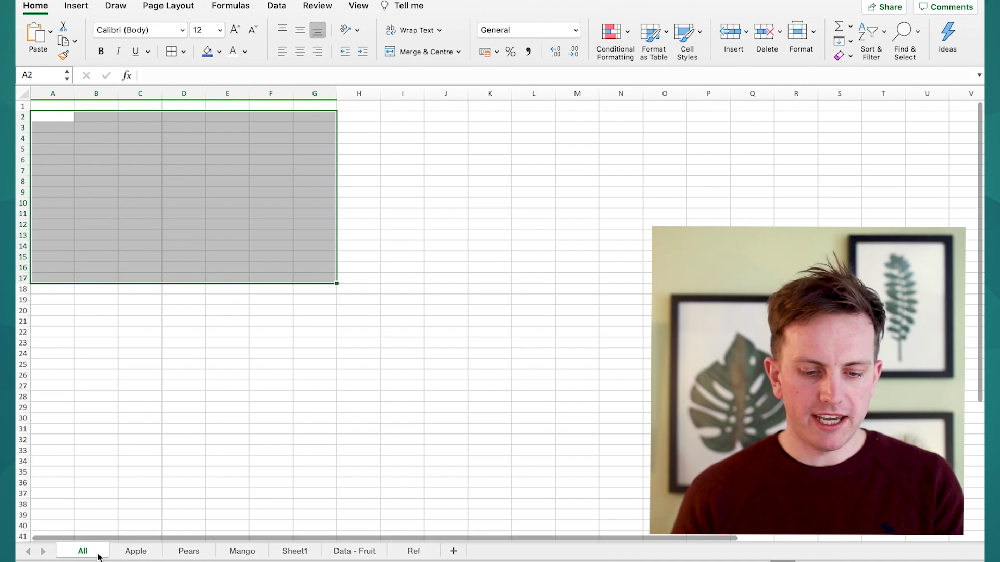
{"action": "left_click", "coordinate": [248, 552], "text": "shift"}
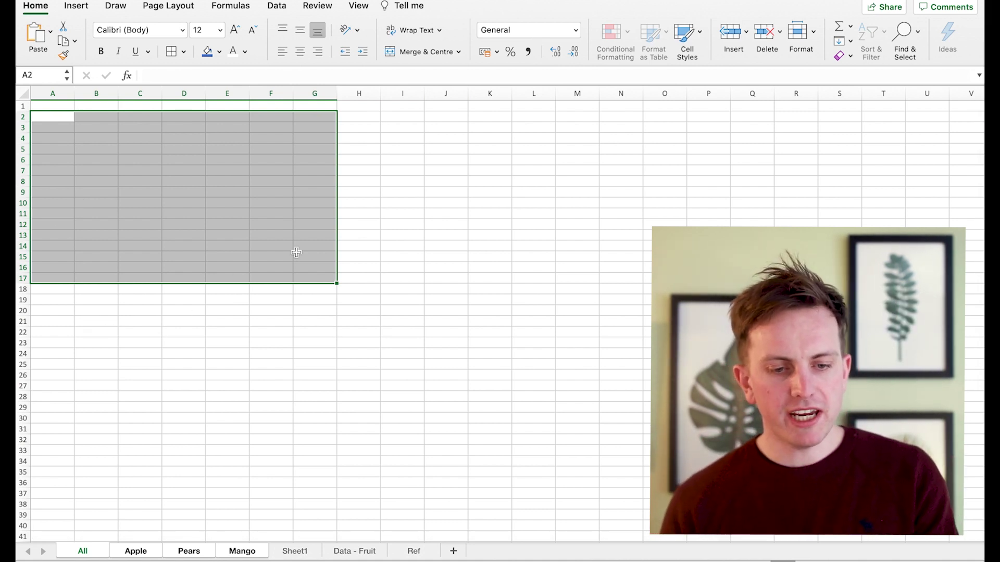
{"action": "left_click", "coordinate": [111, 138]}
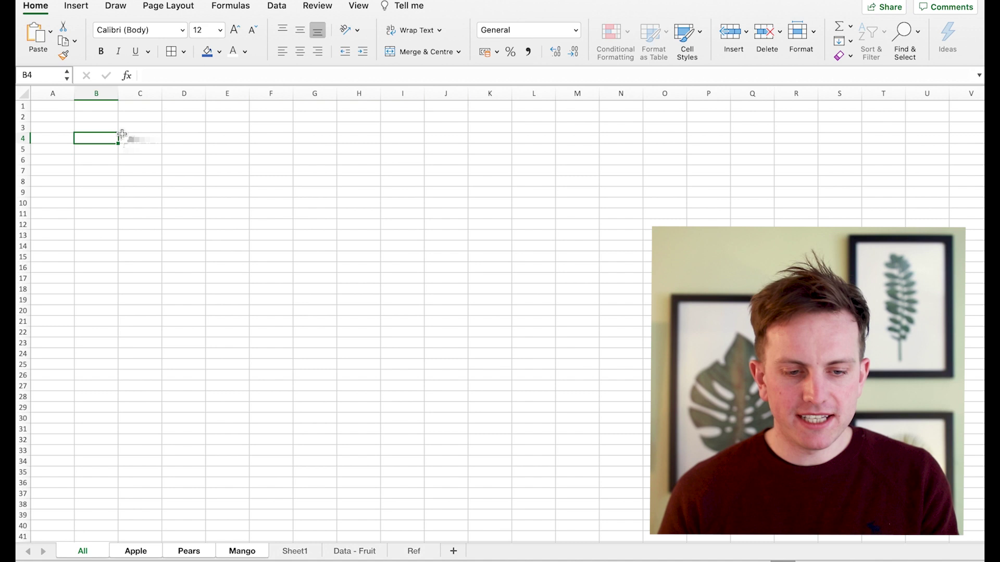
{"action": "left_click", "coordinate": [112, 131]}
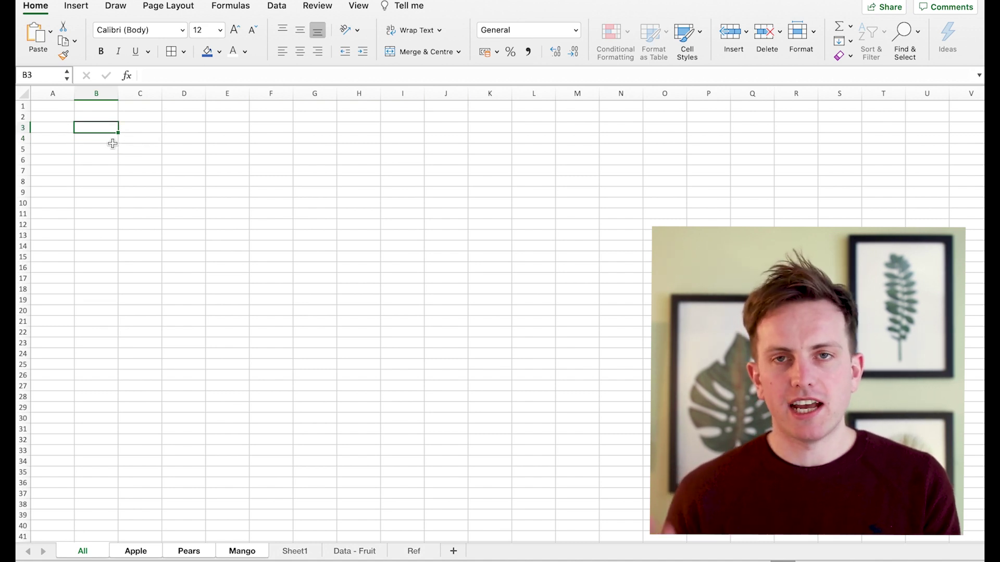
Fill the months Jan through Dec down B4:B15 on the grouped sheets
{"action": "left_click", "coordinate": [112, 142]}
{"action": "type", "text": "Ja"}
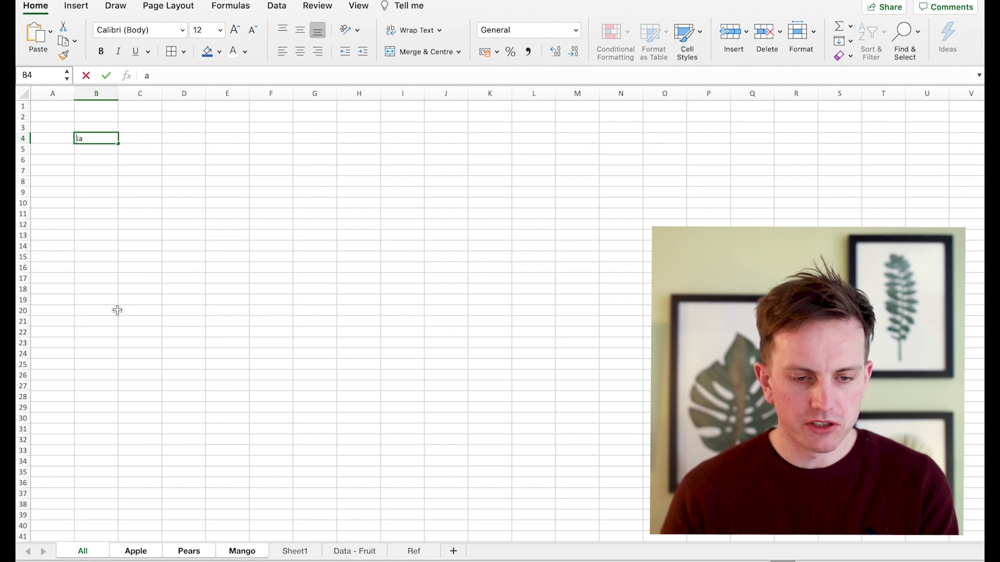
{"action": "type", "text": "n"}
{"action": "key", "text": "Return"}
{"action": "type", "text": "Feb"}
{"action": "key", "text": "Return"}
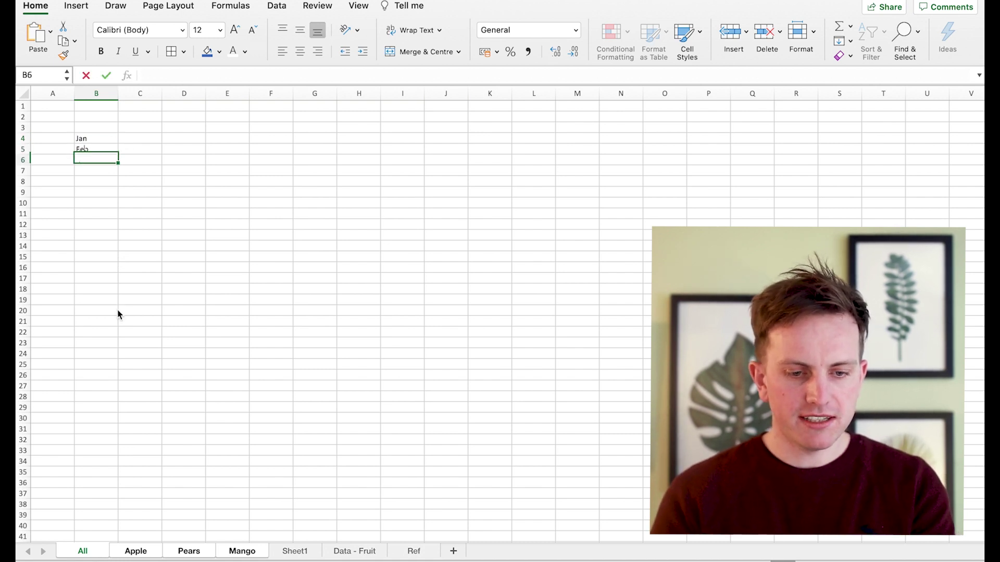
{"action": "left_click_drag", "start_coordinate": [107, 138], "coordinate": [120, 264]}
{"action": "left_click", "coordinate": [258, 244]}
Enter the headings Revenue, COS and Profit in C3:E3
{"action": "left_click", "coordinate": [144, 133]}
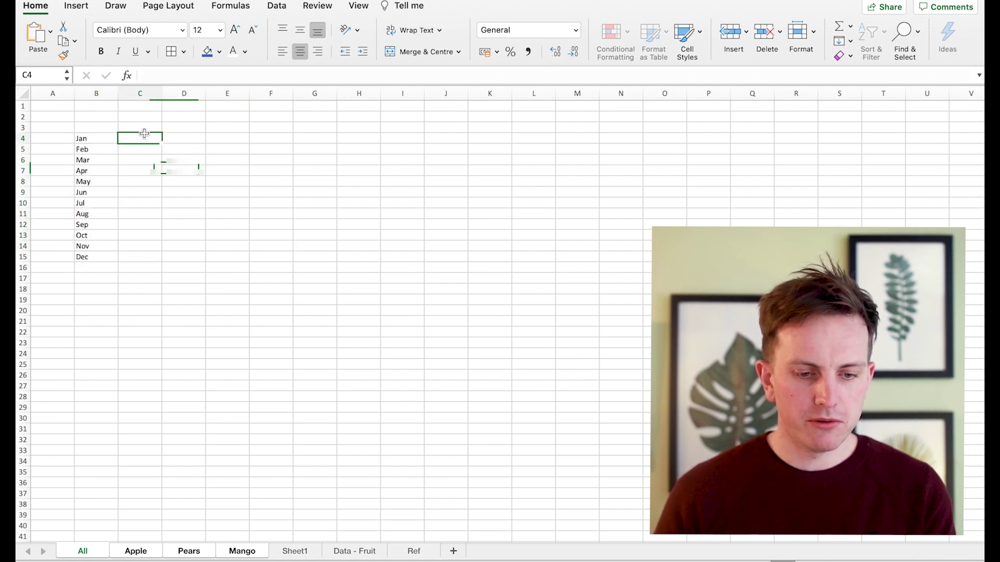
{"action": "left_click", "coordinate": [144, 131]}
{"action": "type", "text": "Reven"}
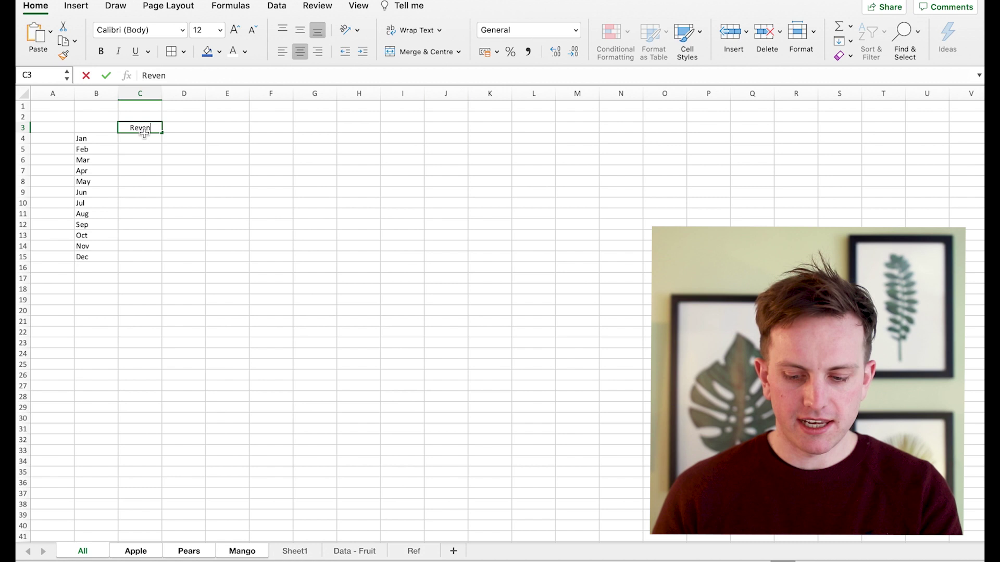
{"action": "type", "text": "ue"}
{"action": "key", "text": "Tab"}
{"action": "type", "text": "COS"}
{"action": "key", "text": "Tab"}
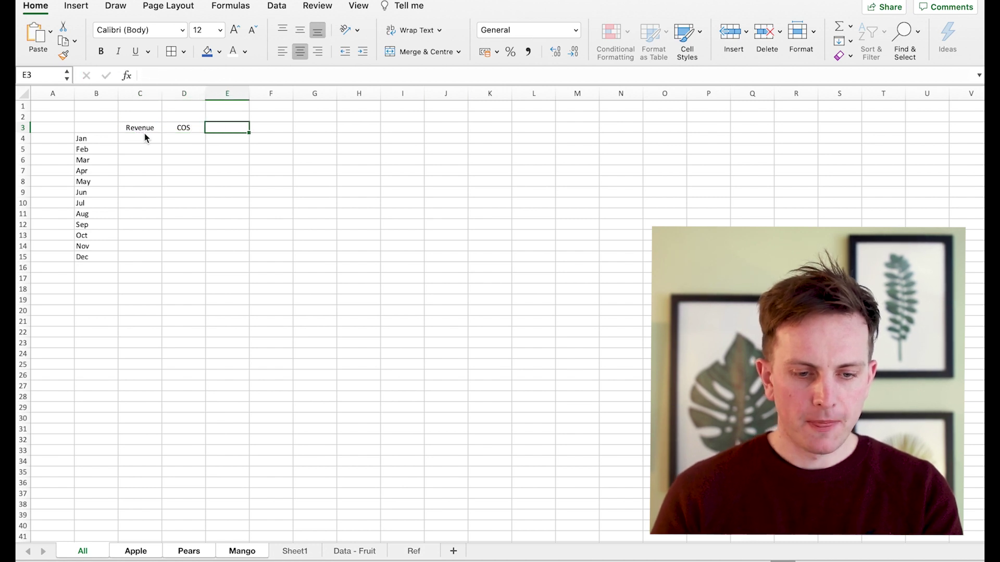
{"action": "type", "text": "Profit"}
{"action": "left_click", "coordinate": [144, 135]}
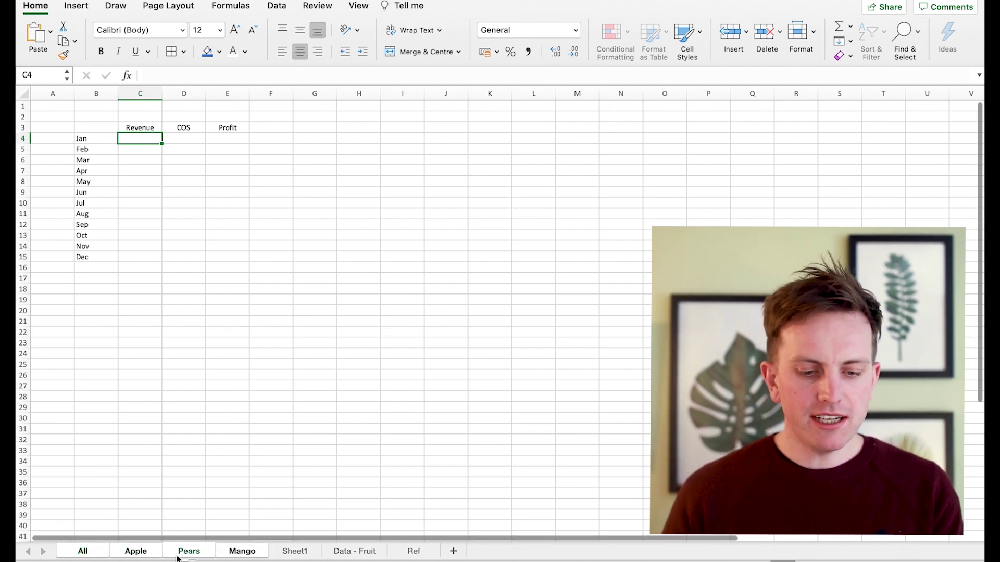
Ungroup the sheets and type Apple into B3 of the Apple sheet
{"action": "left_click", "coordinate": [295, 551]}
{"action": "left_click", "coordinate": [243, 552]}
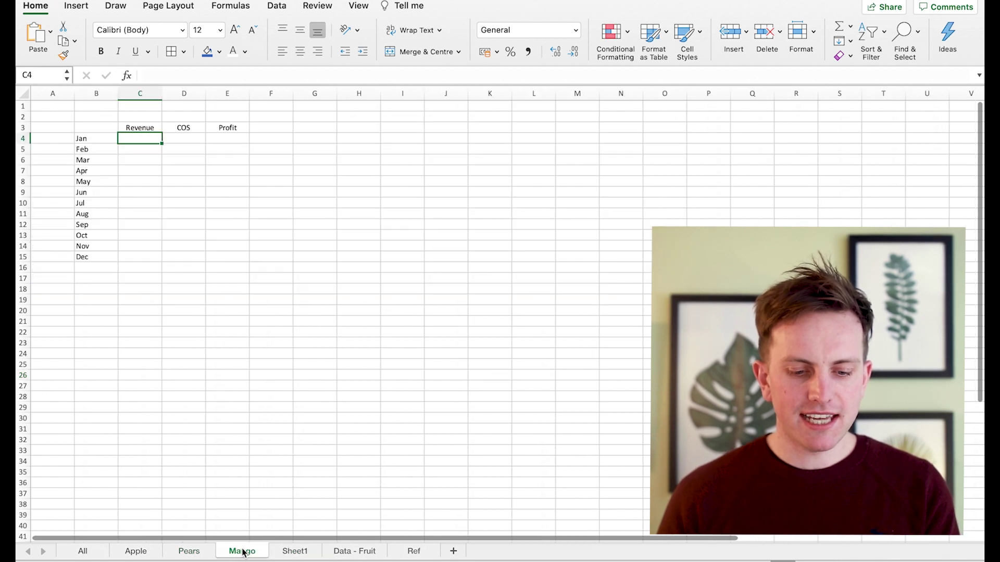
{"action": "left_click", "coordinate": [189, 553]}
{"action": "left_click", "coordinate": [146, 555]}
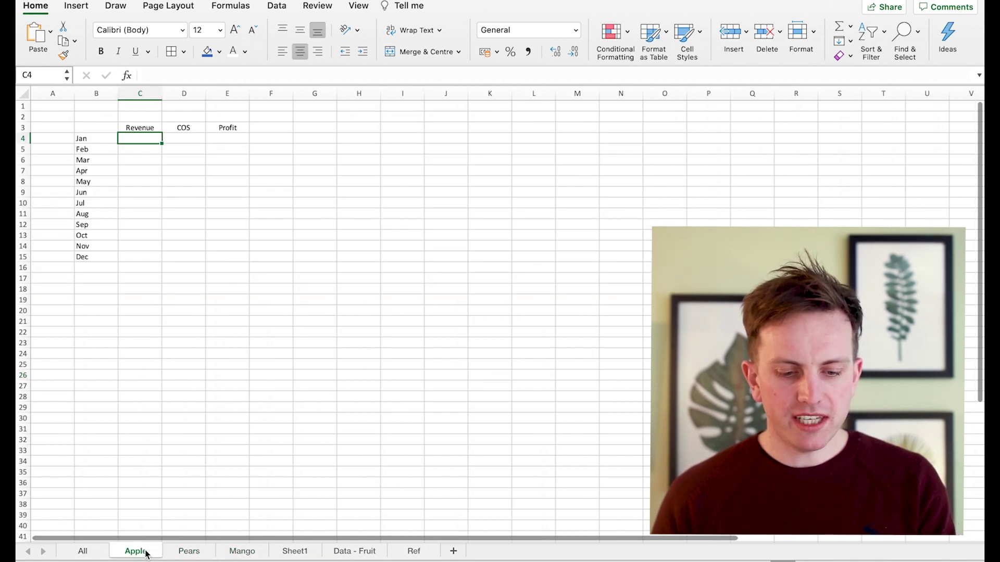
{"action": "left_click", "coordinate": [204, 554]}
{"action": "left_click", "coordinate": [244, 552]}
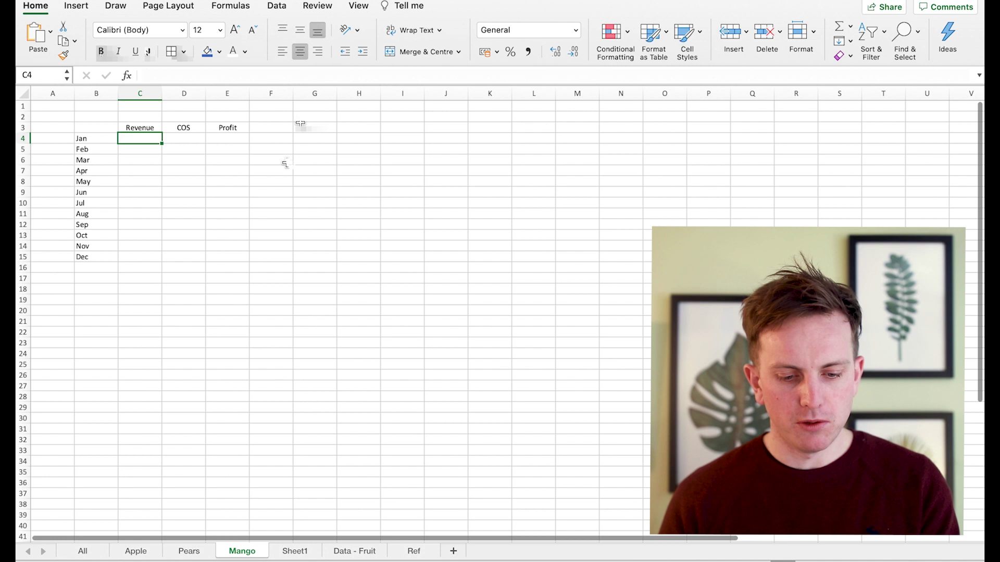
{"action": "left_click", "coordinate": [149, 557]}
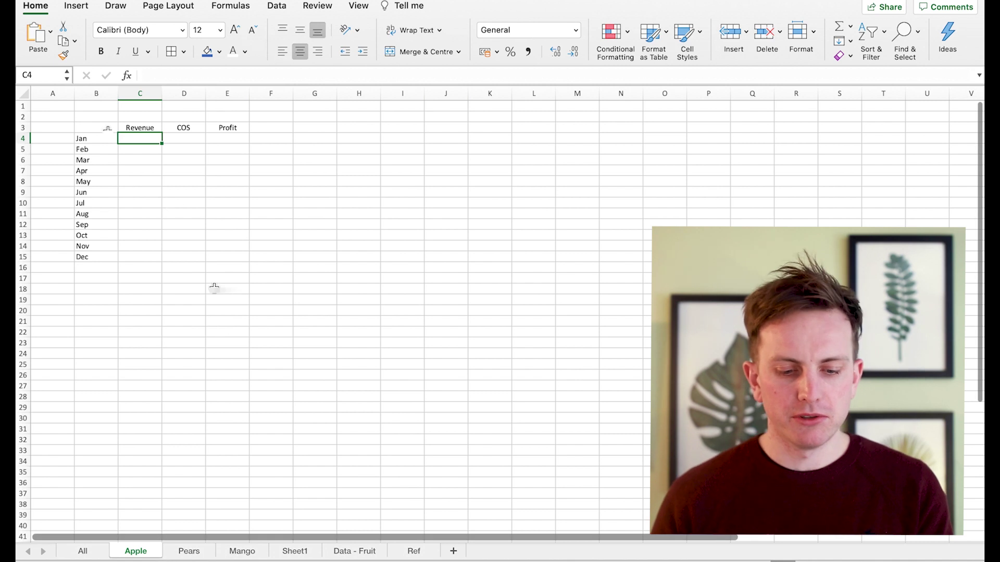
{"action": "left_click", "coordinate": [105, 127]}
{"action": "type", "text": "Aple"}
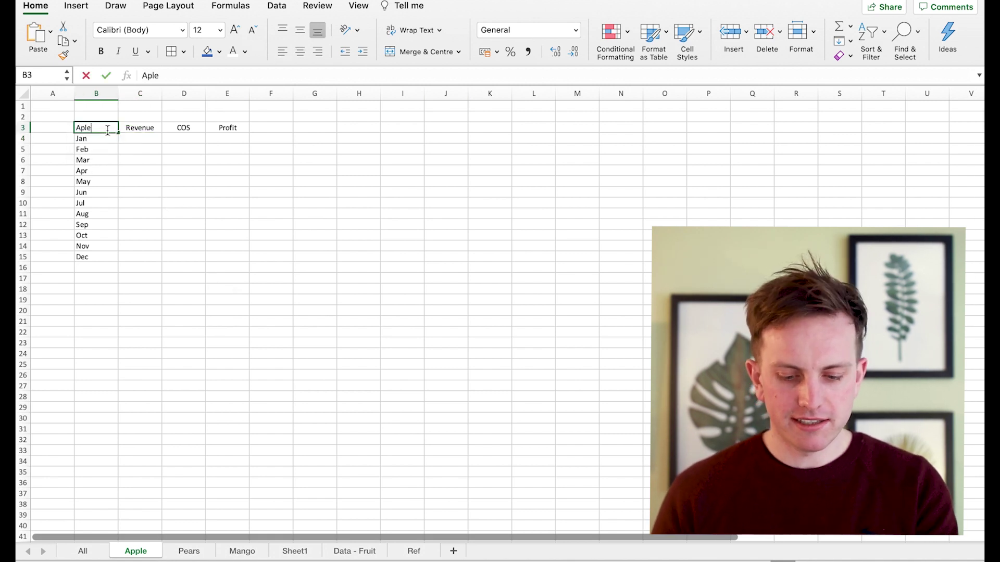
{"action": "key", "text": "BackSpace"}
{"action": "key", "text": "BackSpace"}
{"action": "type", "text": "ple"}
{"action": "left_click", "coordinate": [228, 431]}
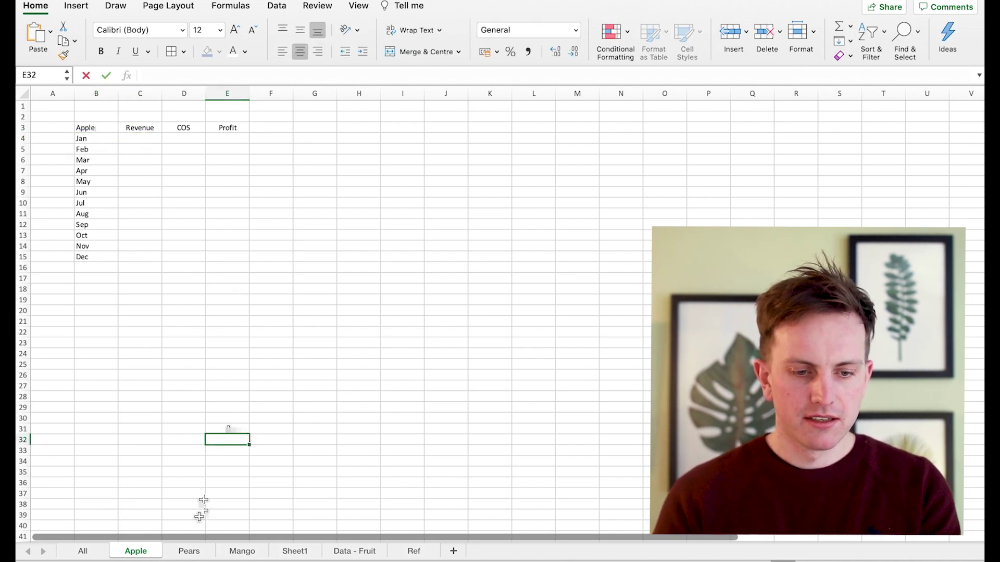
Put 'Pear' in B3 of the Pears sheet and 'Mango' in B3 of the Mango sheet
{"action": "left_click", "coordinate": [189, 551]}
{"action": "left_click", "coordinate": [103, 128]}
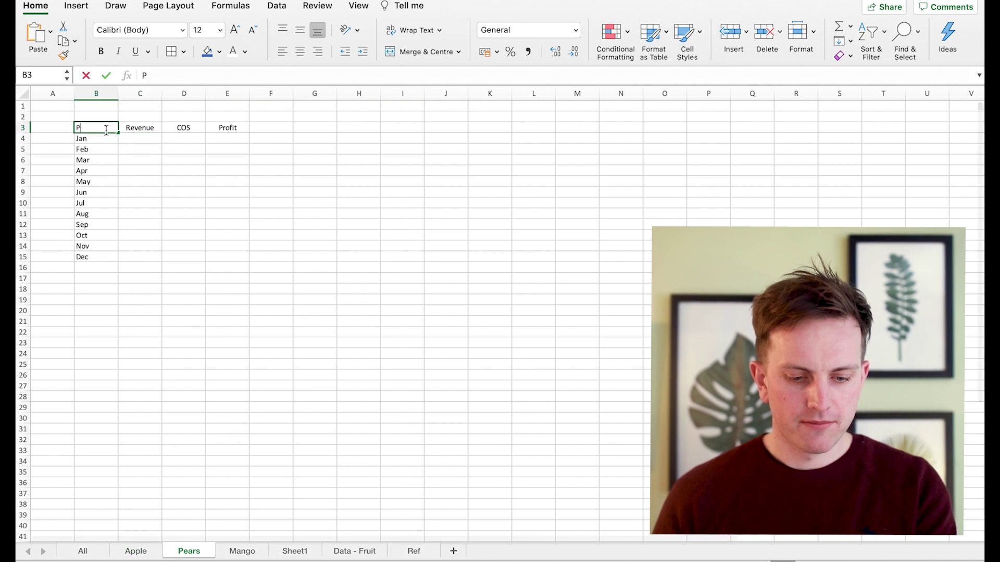
{"action": "type", "text": "Pears"}
{"action": "left_click", "coordinate": [242, 551]}
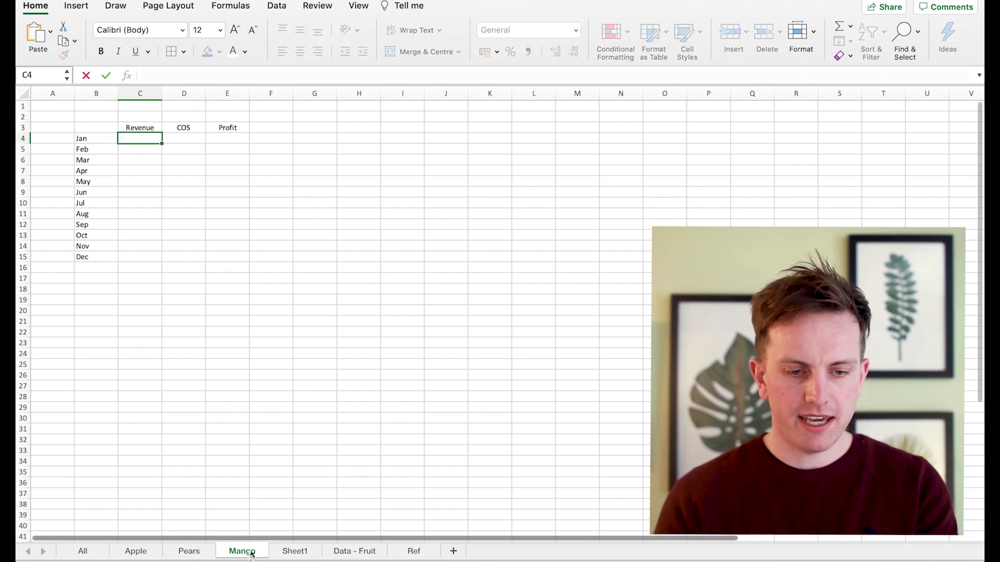
{"action": "left_click", "coordinate": [88, 125]}
{"action": "type", "text": "Mang"}
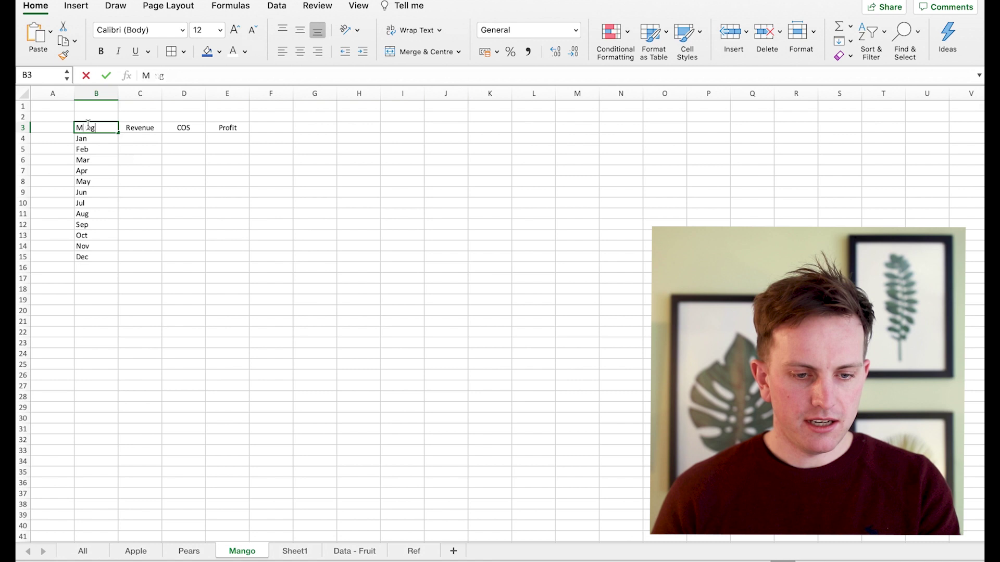
{"action": "type", "text": "o"}
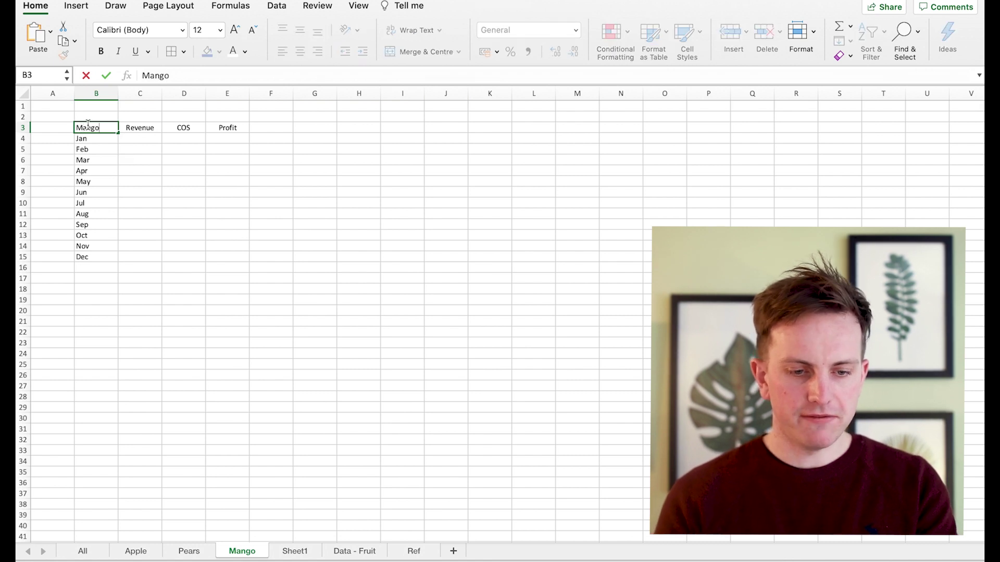
{"action": "key", "text": "Return"}
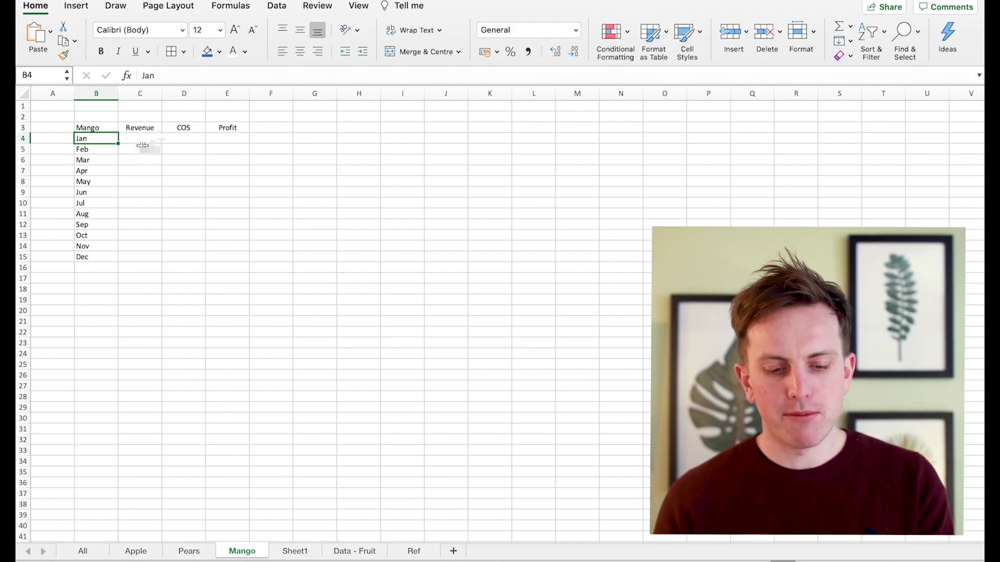
In C4 of the grouped fruit sheets, start =SUMIFS( with Sheet1!$B6:$J6 as sum range and Sheet1 row 2 as criteria range
{"action": "left_click", "coordinate": [142, 140]}
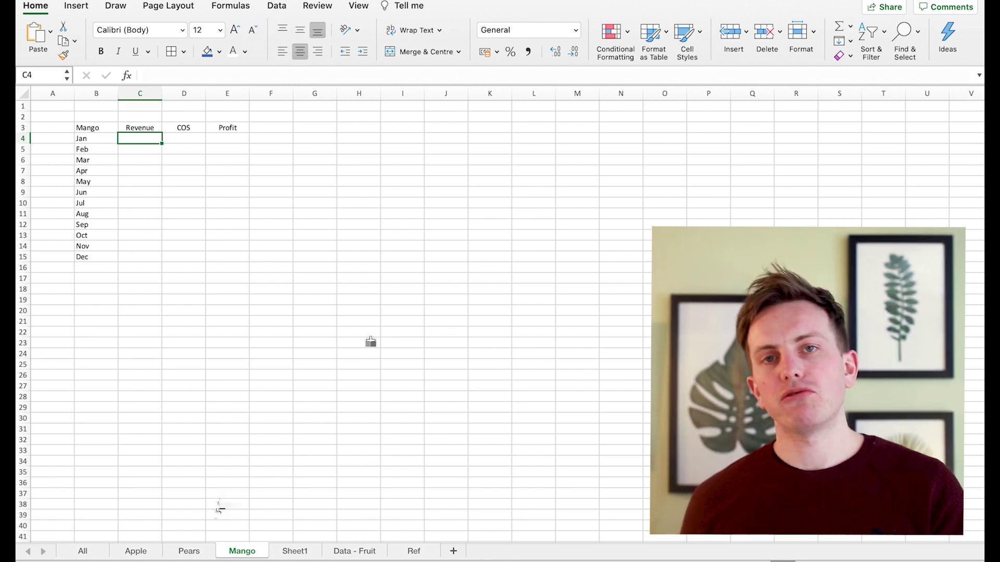
{"action": "left_click", "coordinate": [135, 552], "text": "shift"}
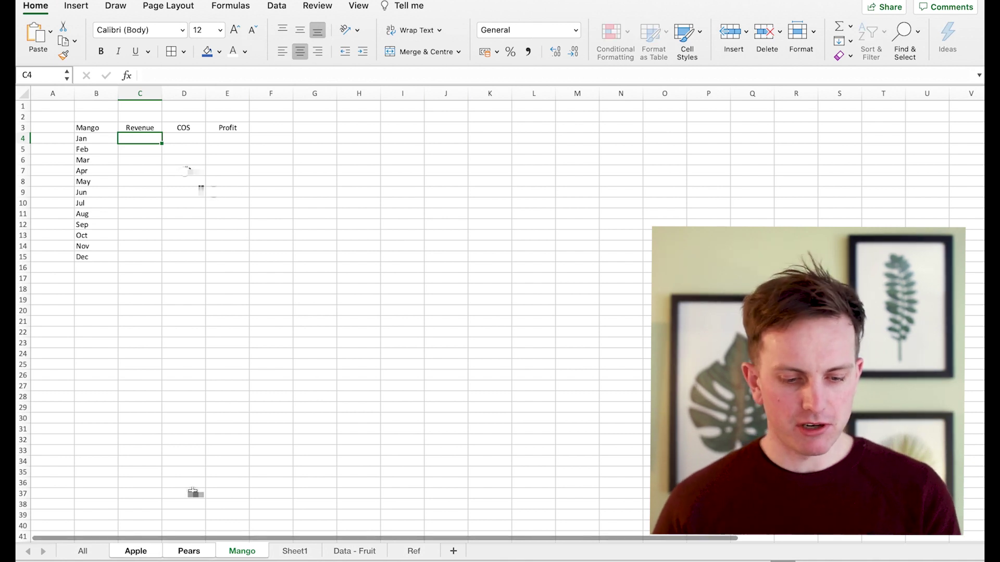
{"action": "type", "text": "=sumif"}
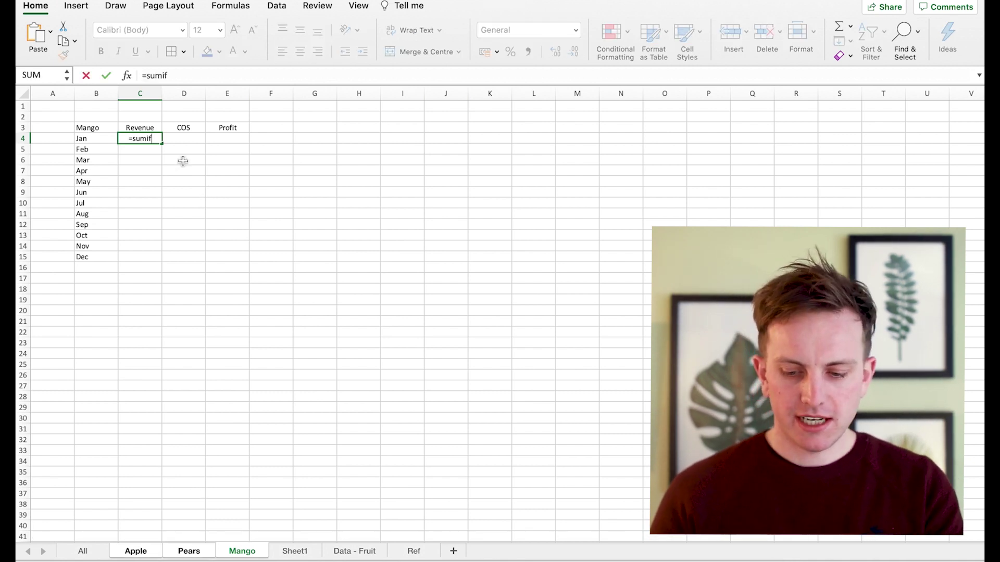
{"action": "type", "text": "s("}
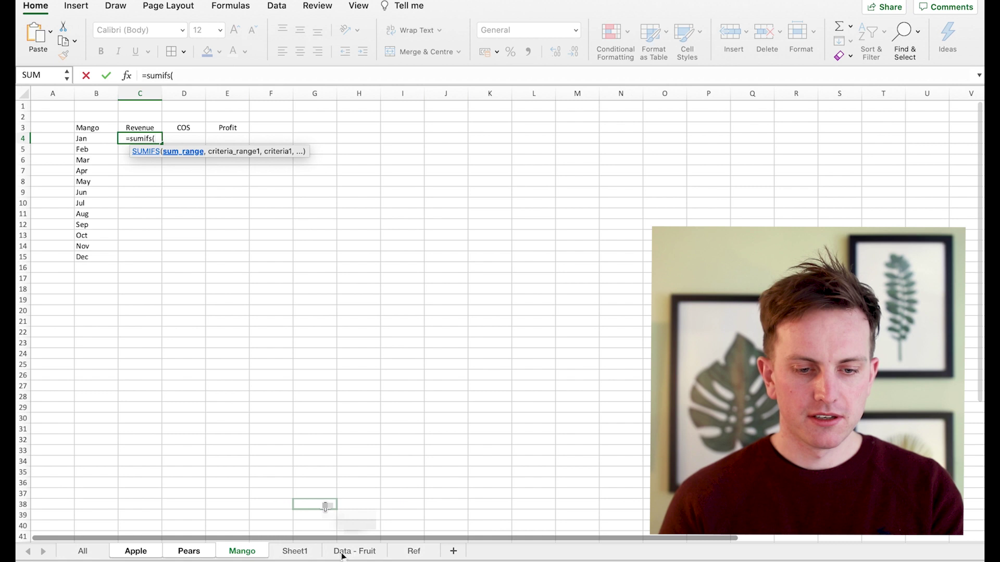
{"action": "left_click", "coordinate": [295, 552]}
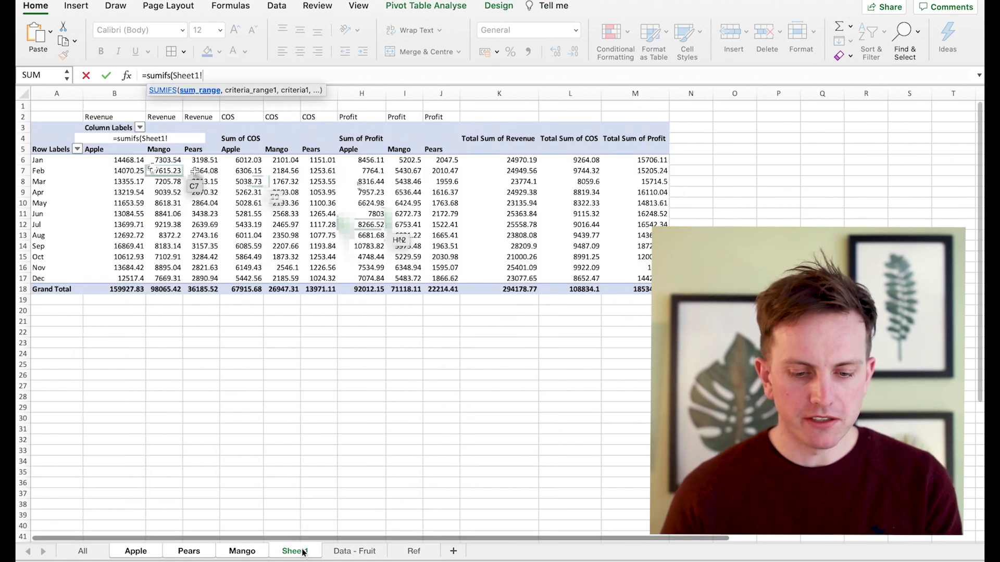
{"action": "left_click_drag", "start_coordinate": [121, 161], "coordinate": [449, 163]}
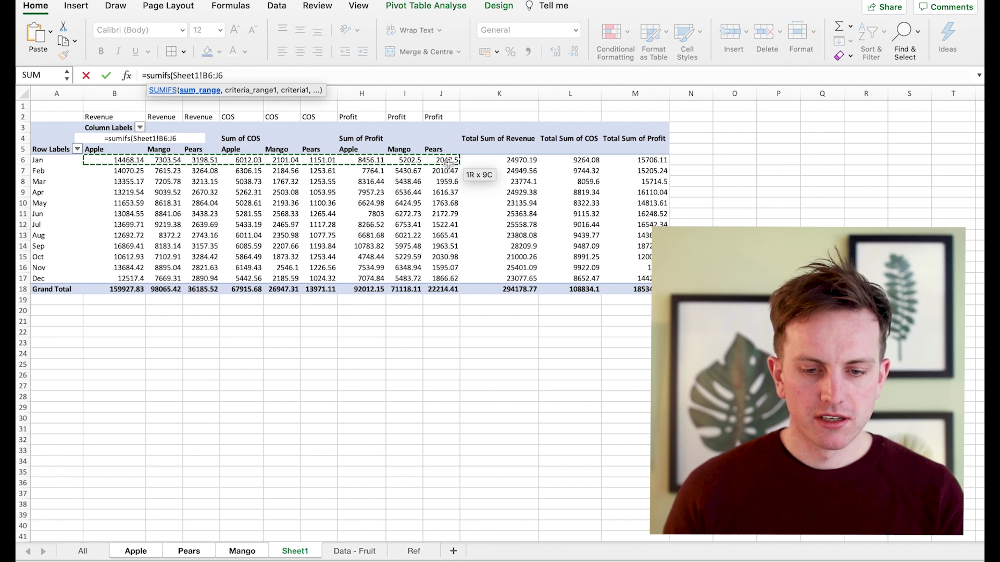
{"action": "key", "text": "F4"}
{"action": "key", "text": "F4"}
{"action": "key", "text": "F4"}
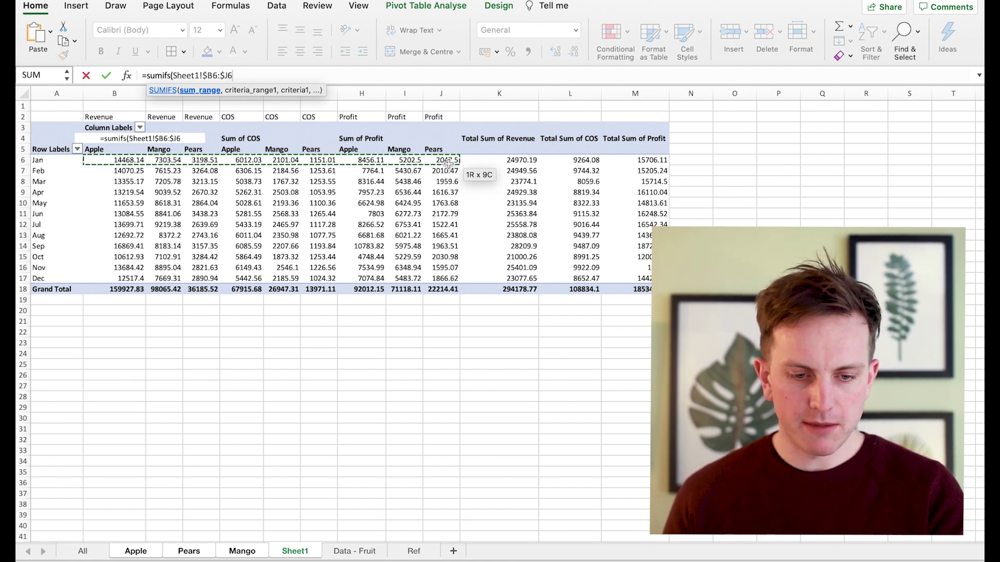
{"action": "type", "text": ","}
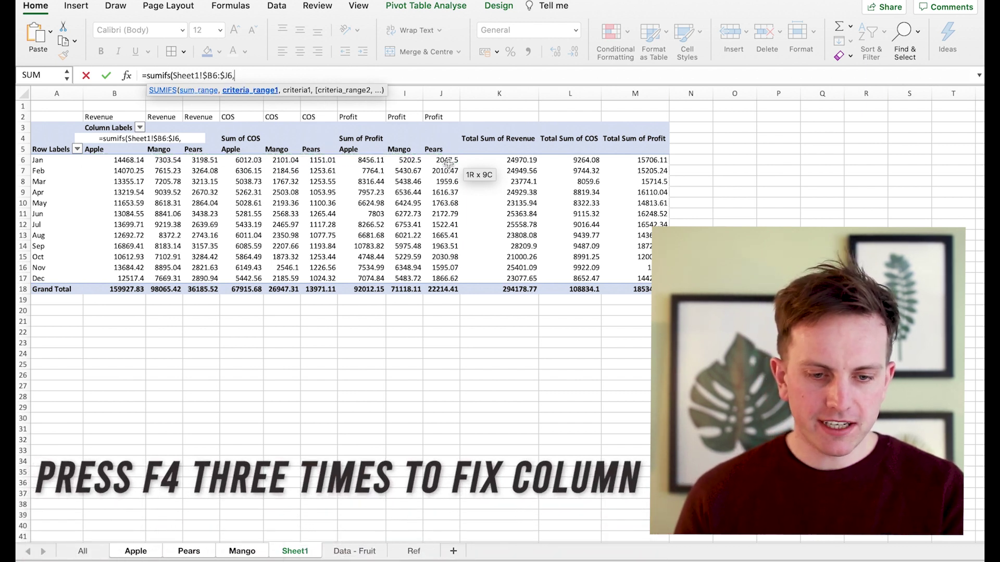
{"action": "left_click", "coordinate": [120, 117]}
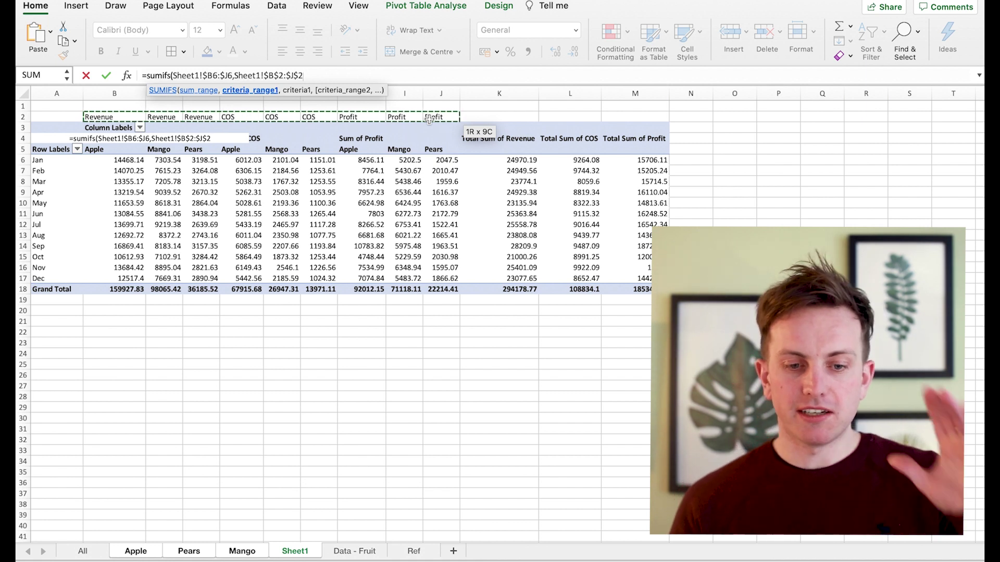
Add Mango!C$3, the Revenue heading with its row locked, as the first criterion
{"action": "type", "text": ","}
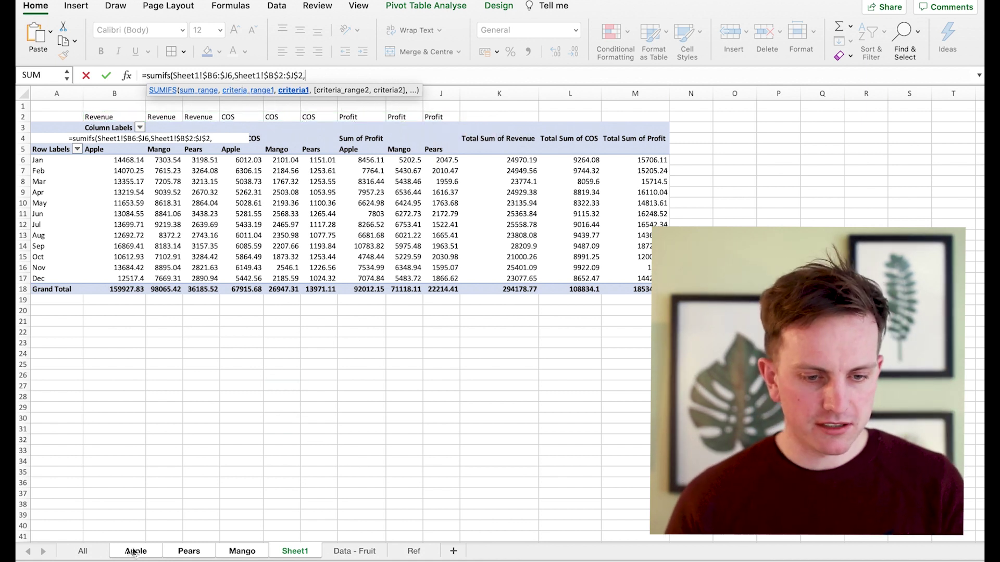
{"action": "left_click", "coordinate": [242, 551]}
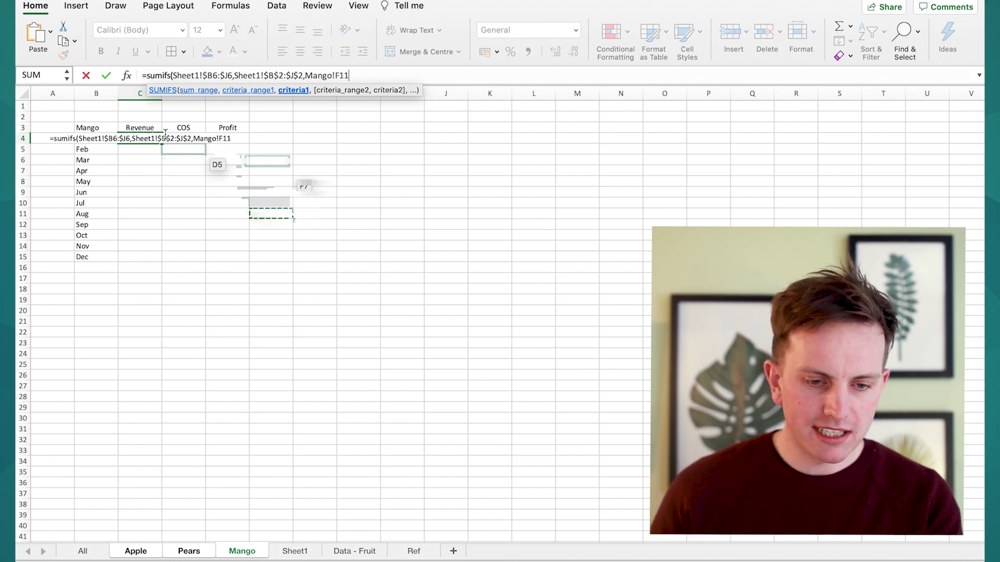
{"action": "key", "text": "F4"}
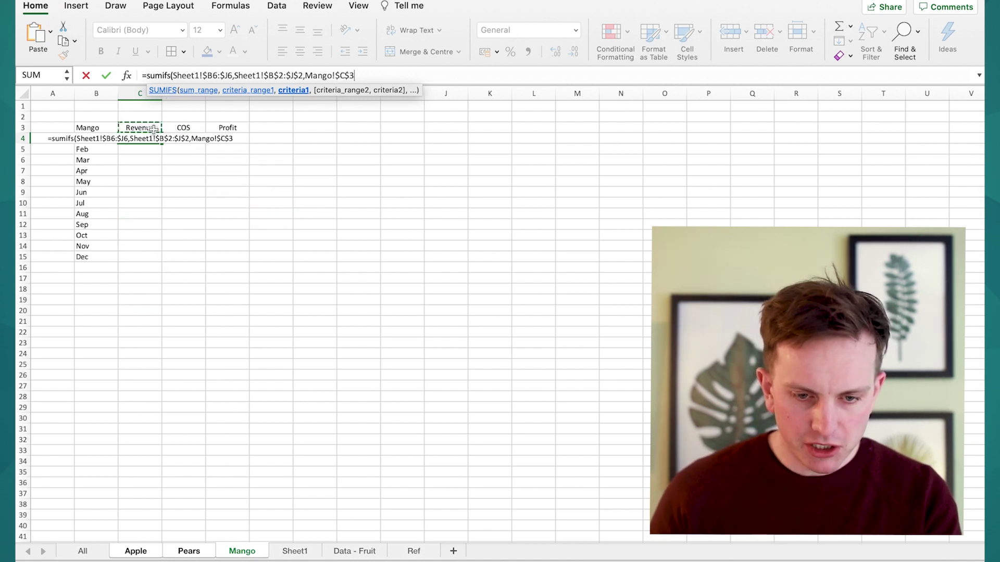
{"action": "key", "text": "F4"}
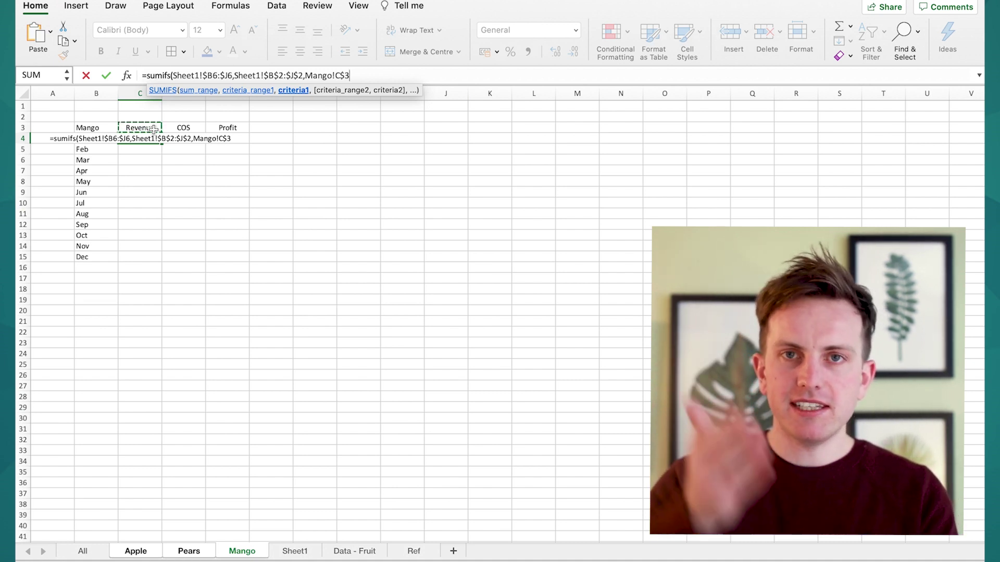
{"action": "type", "text": ","}
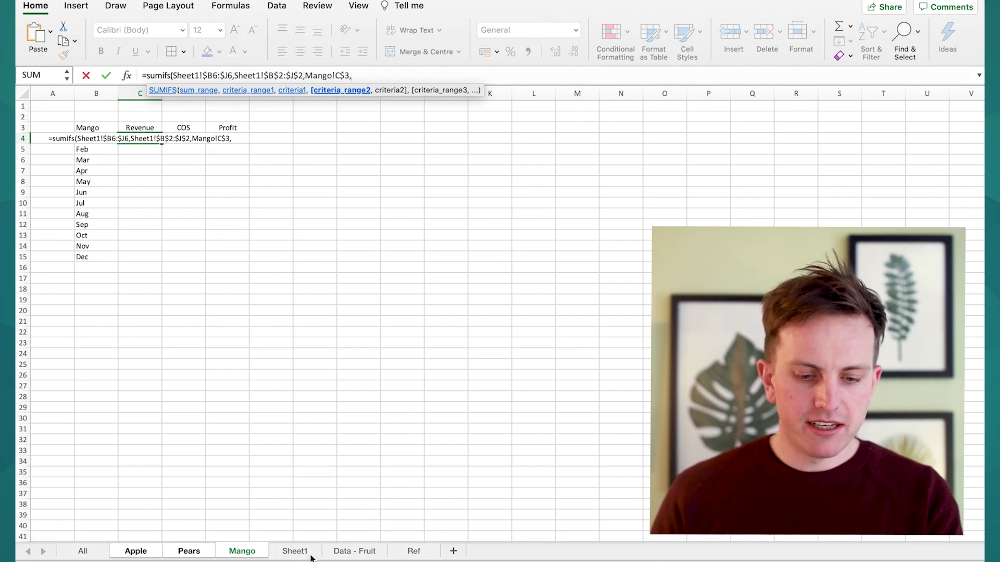
Add Sheet1!$B$5:$J$5 matched against Mango!$B$3 as the second criterion and close the formula
{"action": "left_click", "coordinate": [310, 555]}
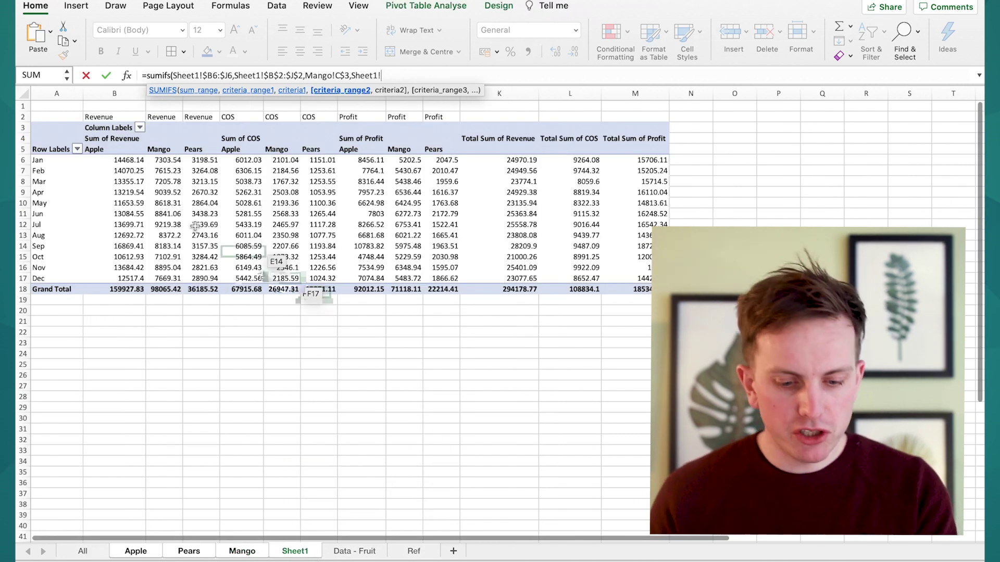
{"action": "left_click_drag", "start_coordinate": [117, 151], "coordinate": [432, 151]}
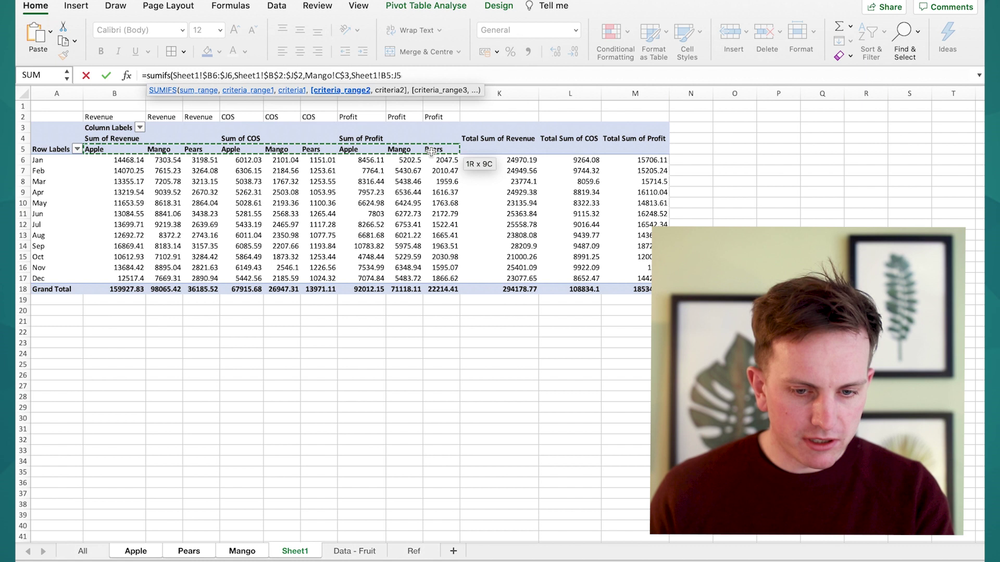
{"action": "key", "text": "F4"}
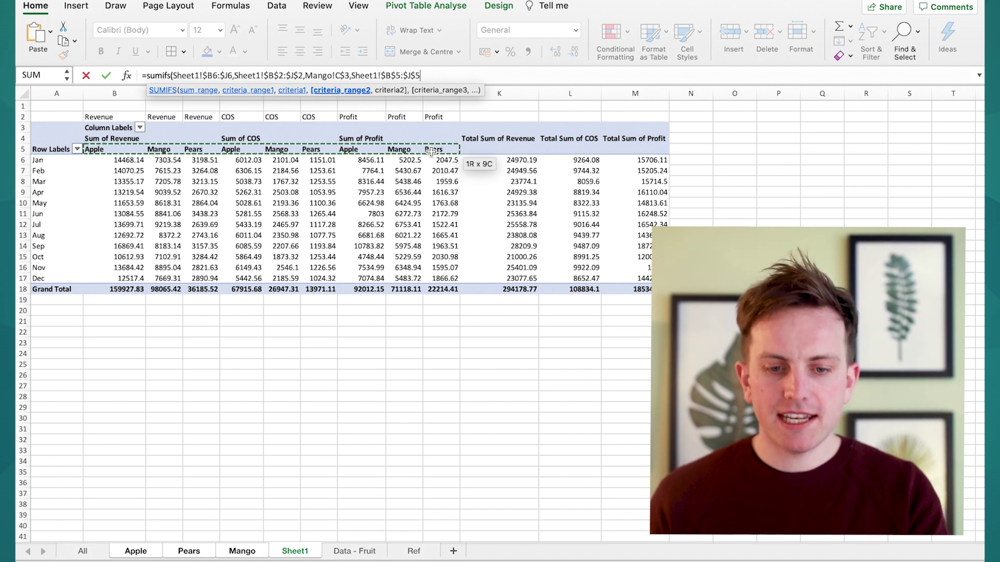
{"action": "type", "text": ","}
{"action": "left_click", "coordinate": [242, 550]}
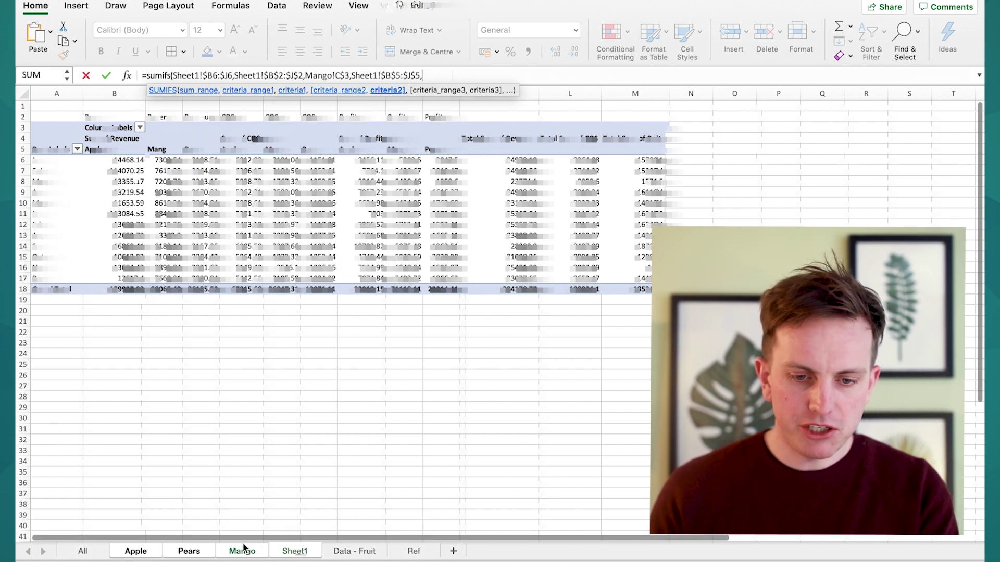
{"action": "left_click", "coordinate": [96, 128]}
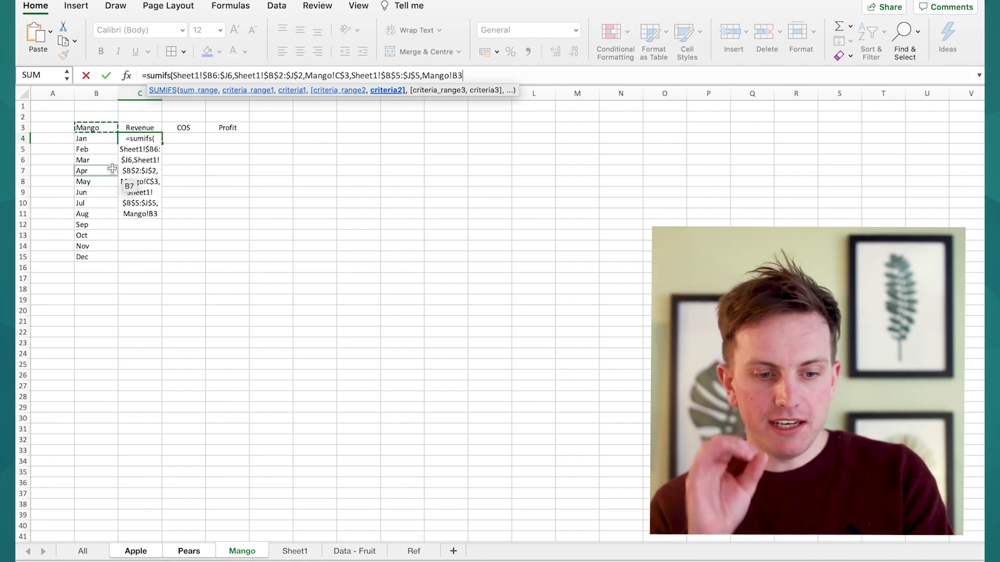
{"action": "key", "text": "F4"}
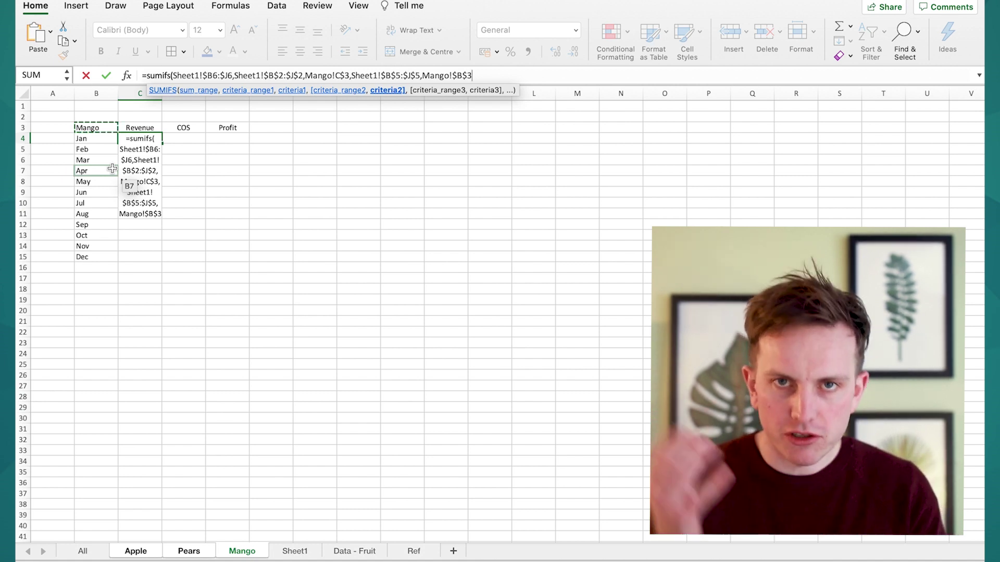
{"action": "type", "text": ")"}
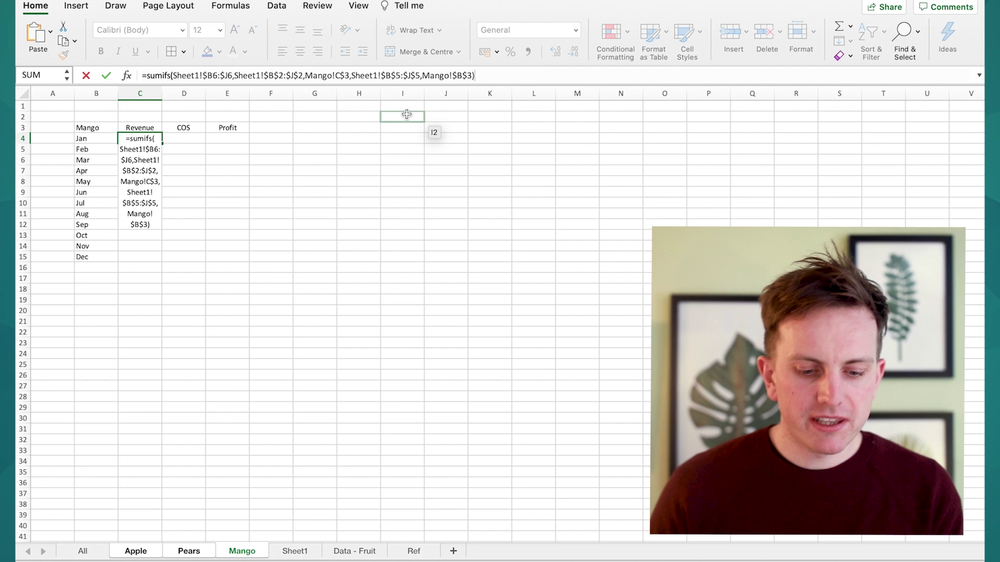
Strip both Mango! prefixes from the SUMIFS and enter it, giving 7303.54 in C4
{"action": "left_click", "coordinate": [314, 76]}
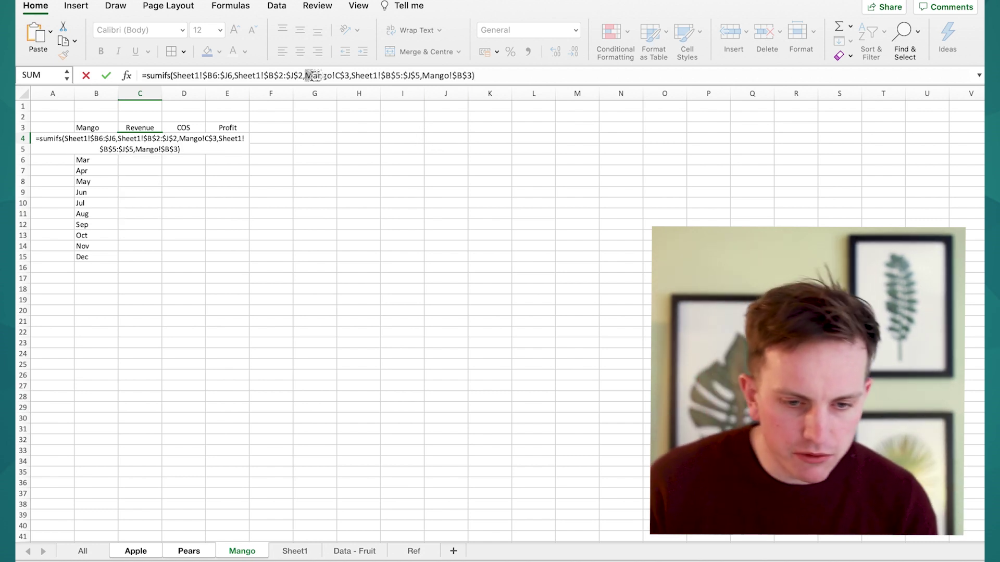
{"action": "left_click_drag", "start_coordinate": [314, 76], "coordinate": [332, 77]}
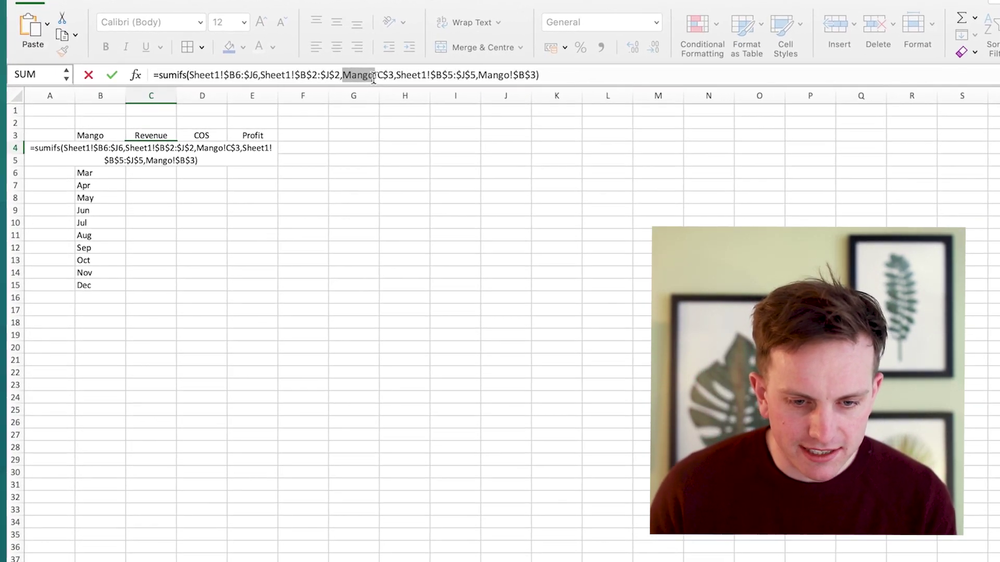
{"action": "left_click", "coordinate": [379, 76]}
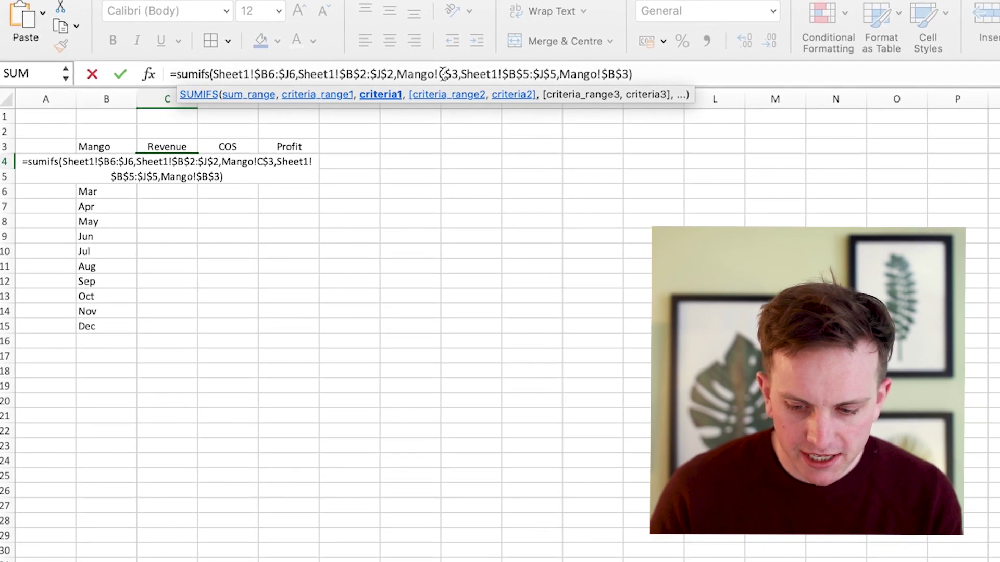
{"action": "left_click_drag", "start_coordinate": [444, 74], "coordinate": [398, 77]}
{"action": "left_click", "coordinate": [413, 77]}
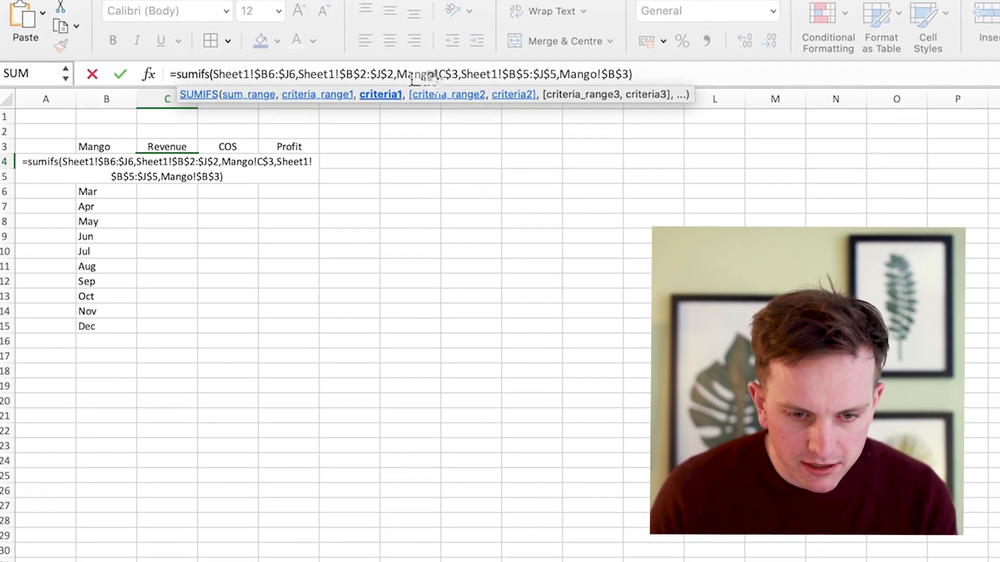
{"action": "double_click", "coordinate": [413, 75]}
{"action": "key", "text": "BackSpace"}
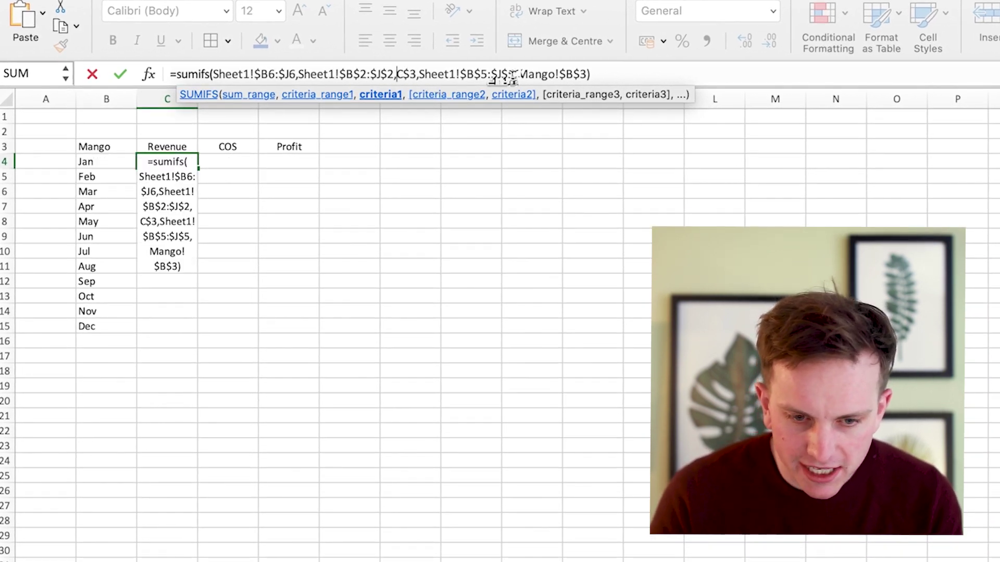
{"action": "left_click_drag", "start_coordinate": [517, 75], "coordinate": [570, 75]}
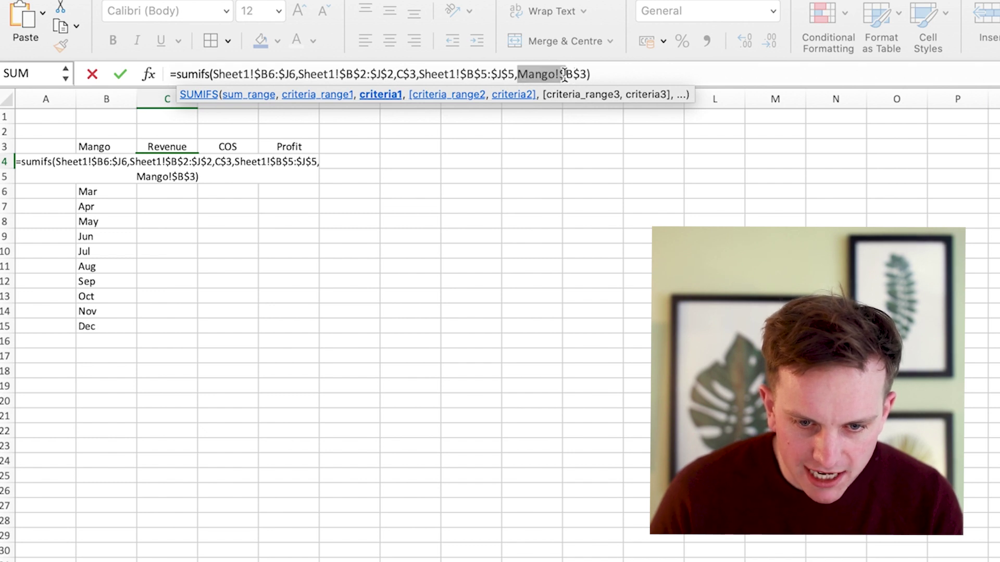
{"action": "key", "text": "BackSpace"}
{"action": "key", "text": "Return"}
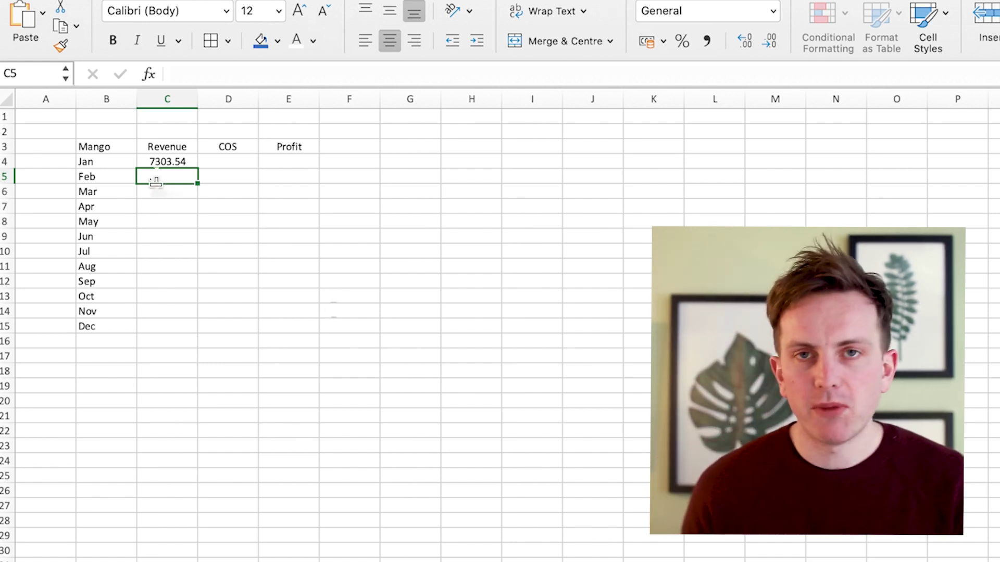
Copy Mango's C4 SUMIFS across to Profit in E4, then down to December in row 15
{"action": "left_click", "coordinate": [163, 163]}
{"action": "left_click_drag", "start_coordinate": [197, 168], "coordinate": [300, 171]}
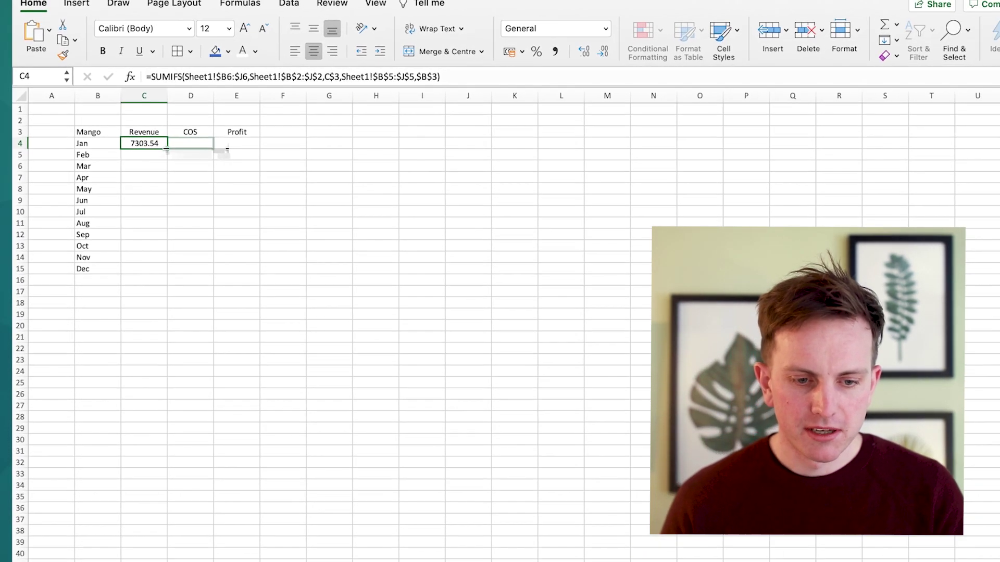
{"action": "left_click_drag", "start_coordinate": [235, 146], "coordinate": [250, 143]}
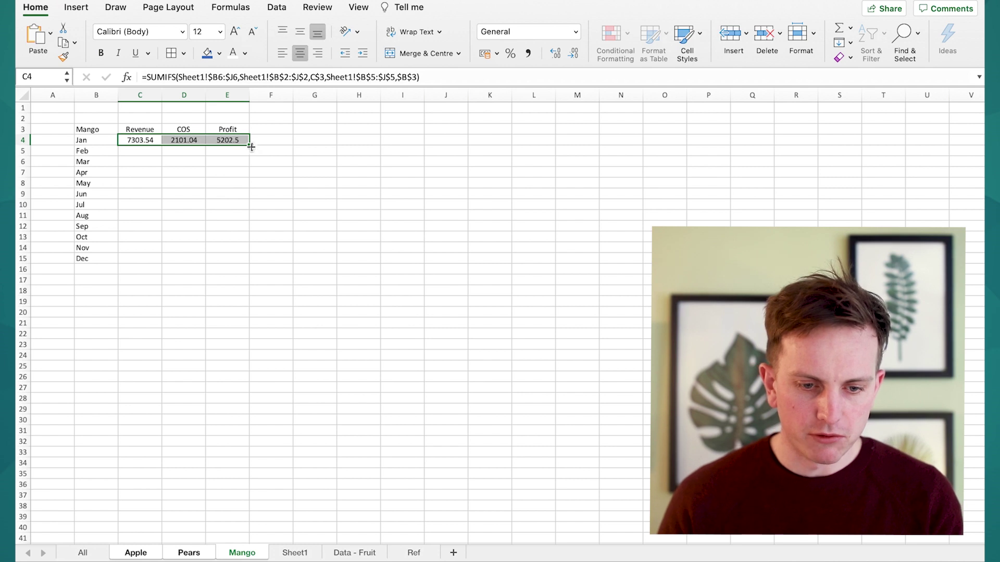
{"action": "double_click", "coordinate": [251, 145]}
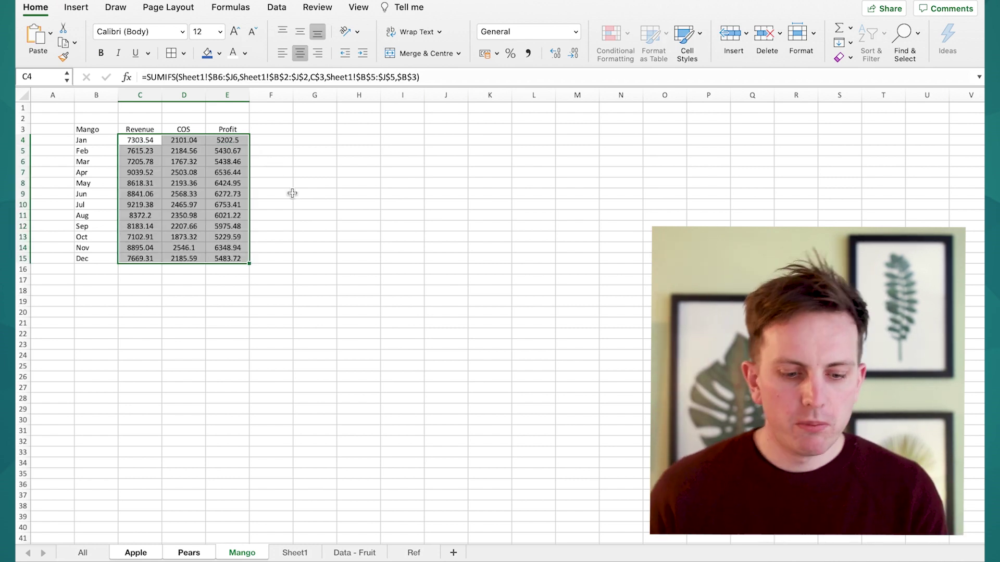
Review the Pears and Apple results, including Apple's January and May revenue formulas, then go to the All sheet
{"action": "left_click", "coordinate": [189, 555]}
{"action": "left_click", "coordinate": [153, 555]}
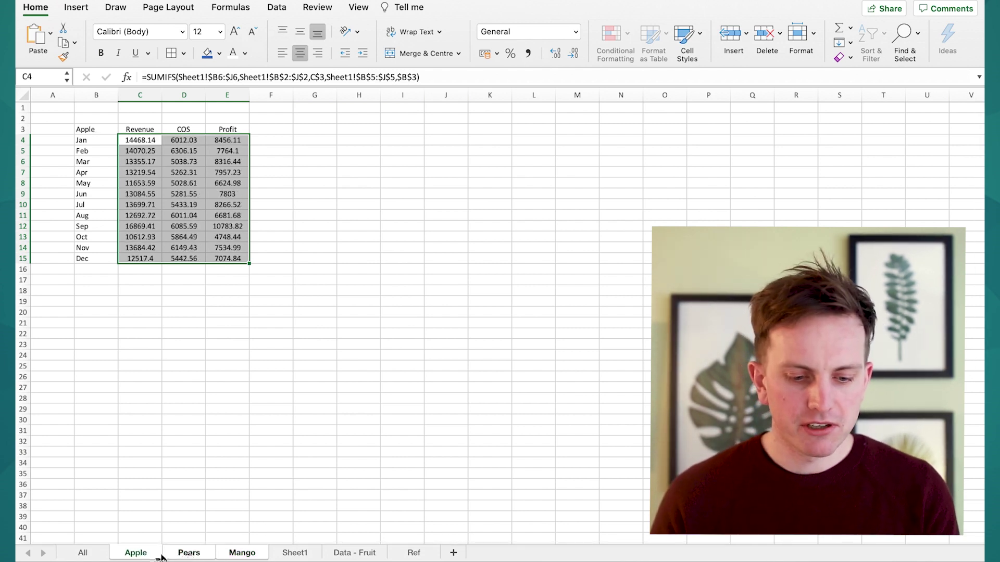
{"action": "left_click", "coordinate": [245, 442]}
{"action": "left_click", "coordinate": [182, 324]}
{"action": "left_click", "coordinate": [171, 312]}
{"action": "left_click", "coordinate": [140, 140]}
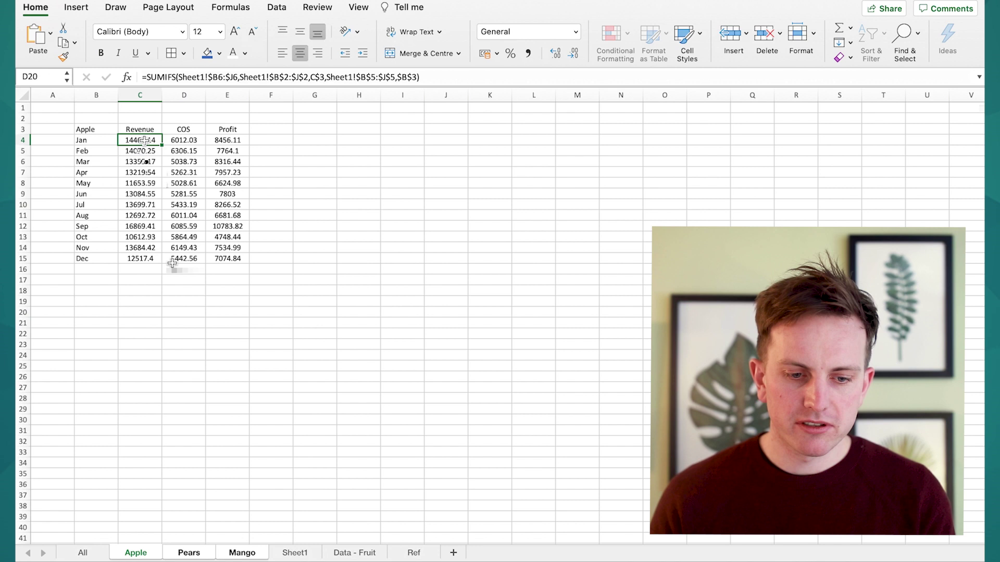
{"action": "left_click", "coordinate": [129, 180]}
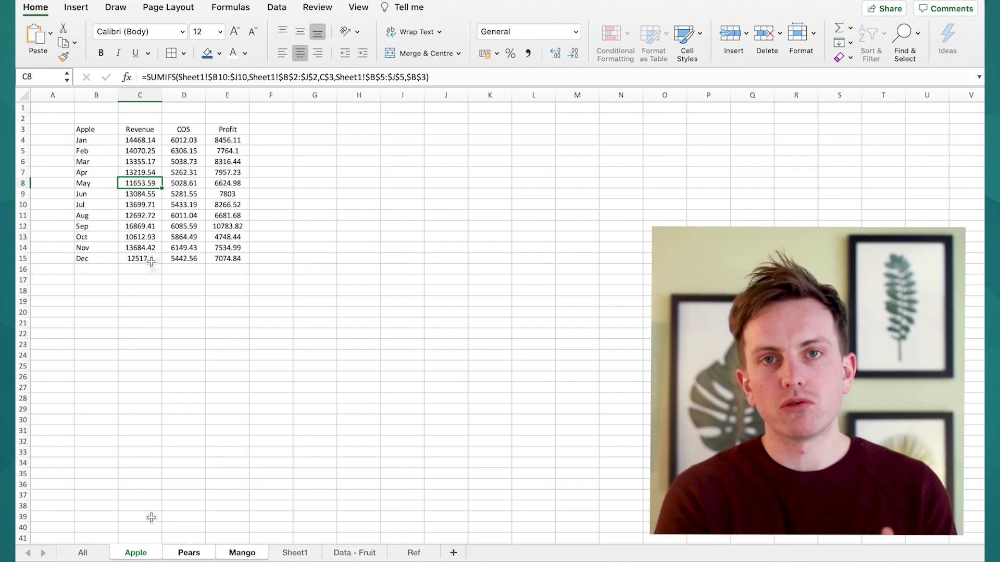
{"action": "left_click", "coordinate": [89, 553]}
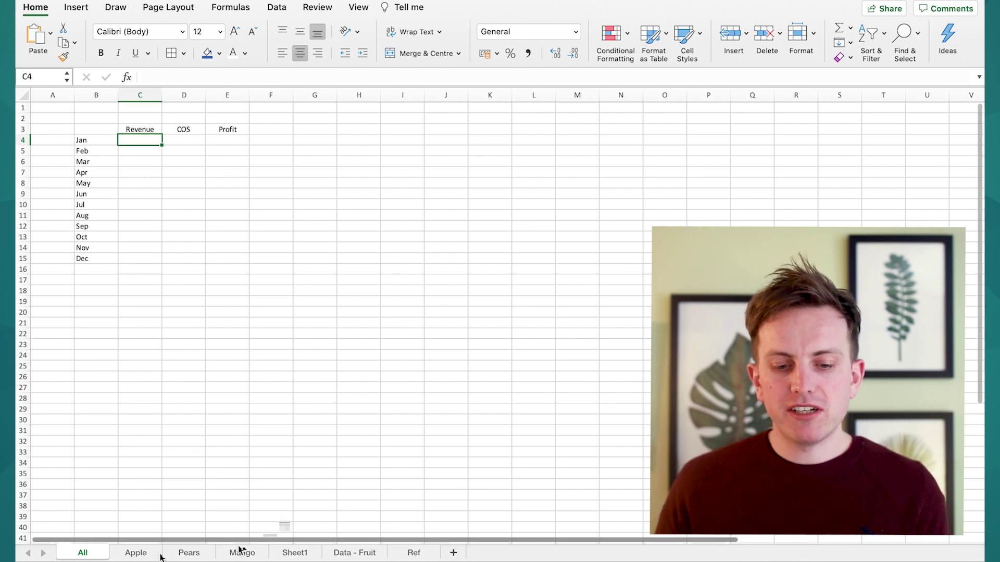
{"action": "left_click", "coordinate": [319, 559]}
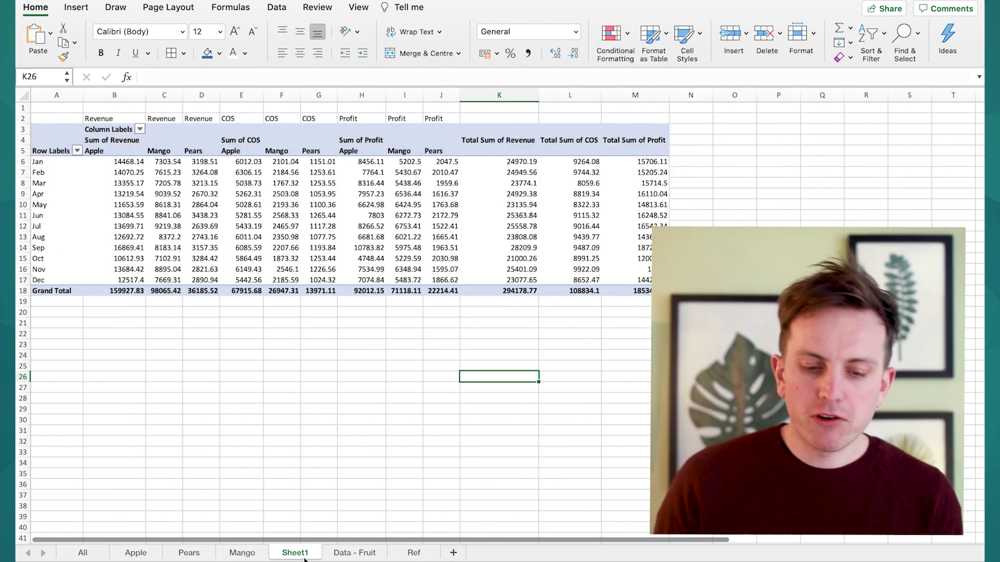
{"action": "left_click_drag", "start_coordinate": [524, 162], "coordinate": [659, 269]}
{"action": "left_click", "coordinate": [97, 556]}
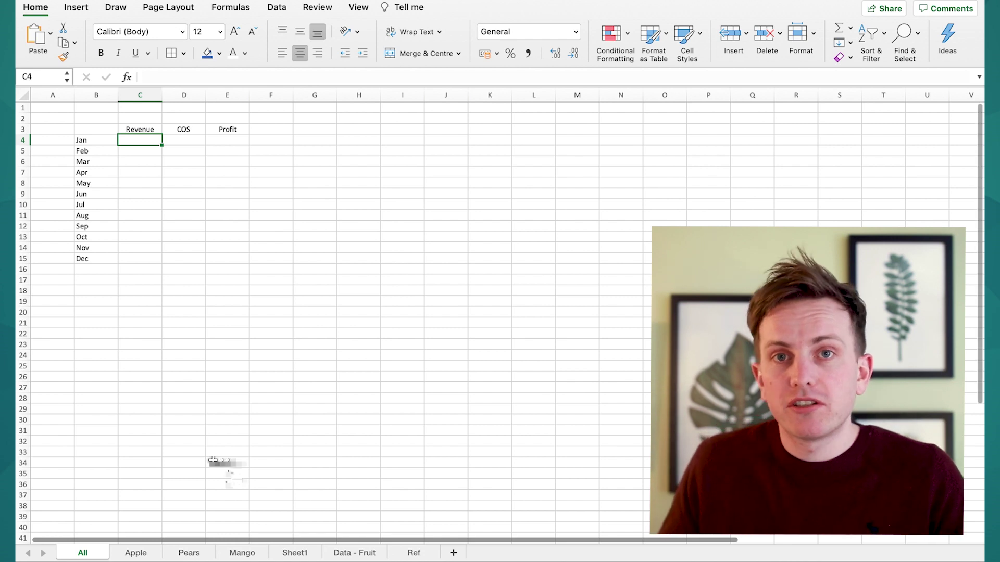
Enter =SUM(Apple!C4) in All!C4 so January revenue shows 14468.14
{"action": "type", "text": "=sum("}
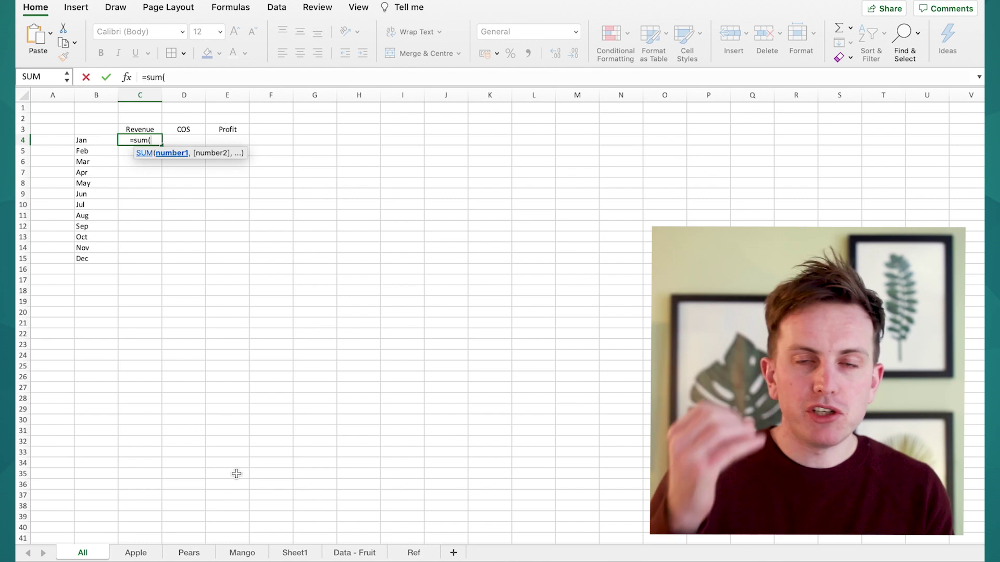
{"action": "left_click", "coordinate": [138, 550]}
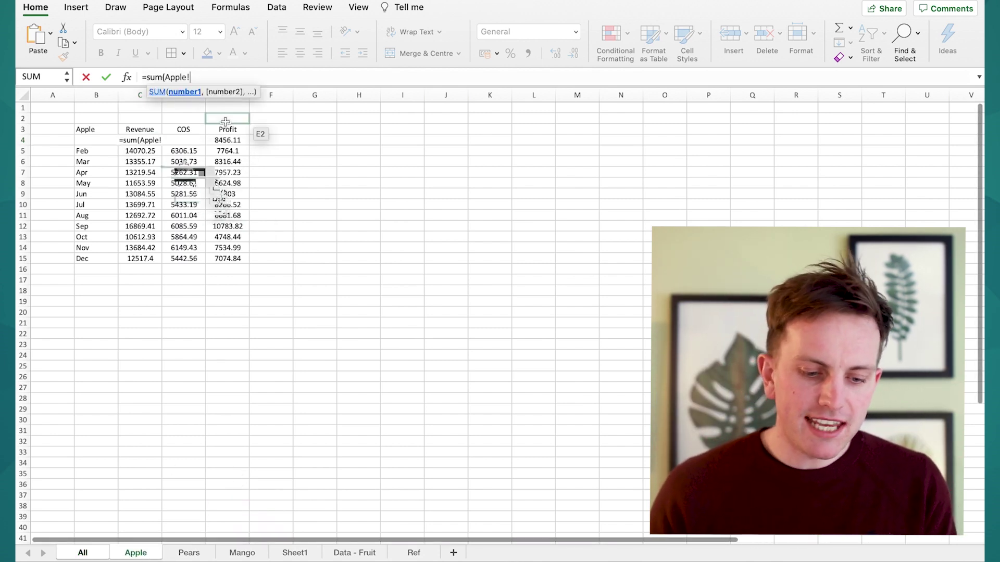
{"action": "left_click", "coordinate": [147, 156]}
{"action": "left_click", "coordinate": [147, 154]}
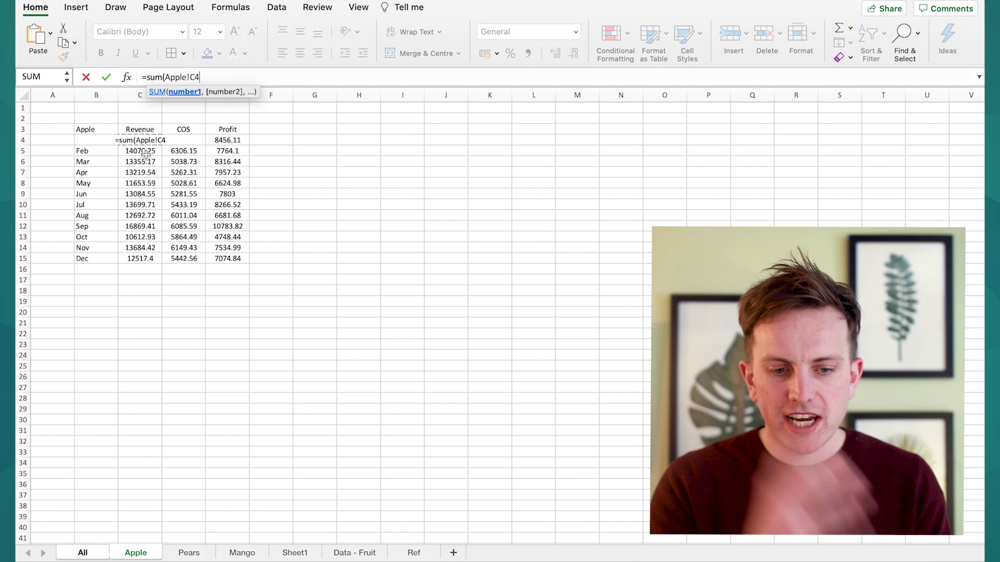
{"action": "key", "text": "Return"}
{"action": "left_click", "coordinate": [284, 193]}
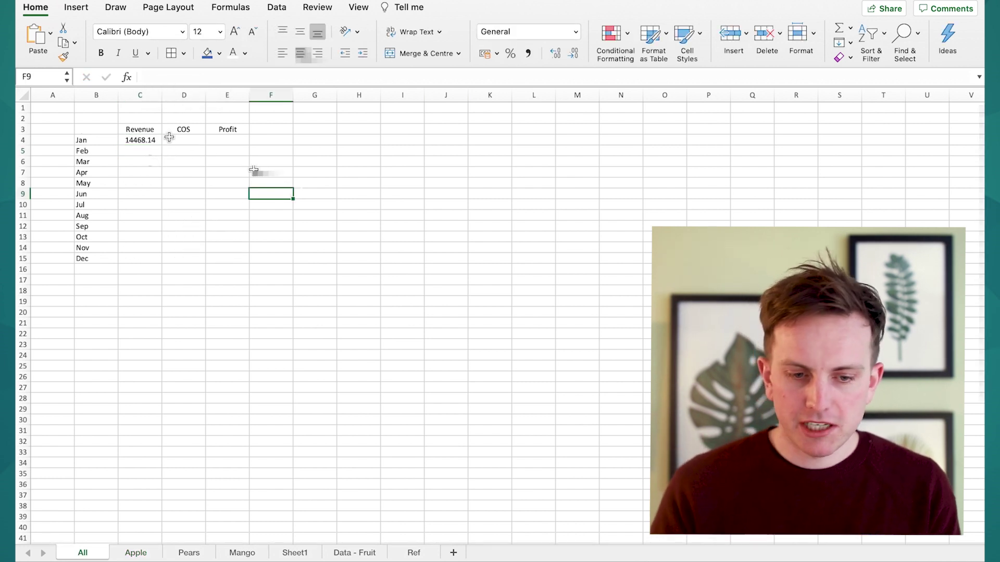
{"action": "left_click", "coordinate": [155, 141]}
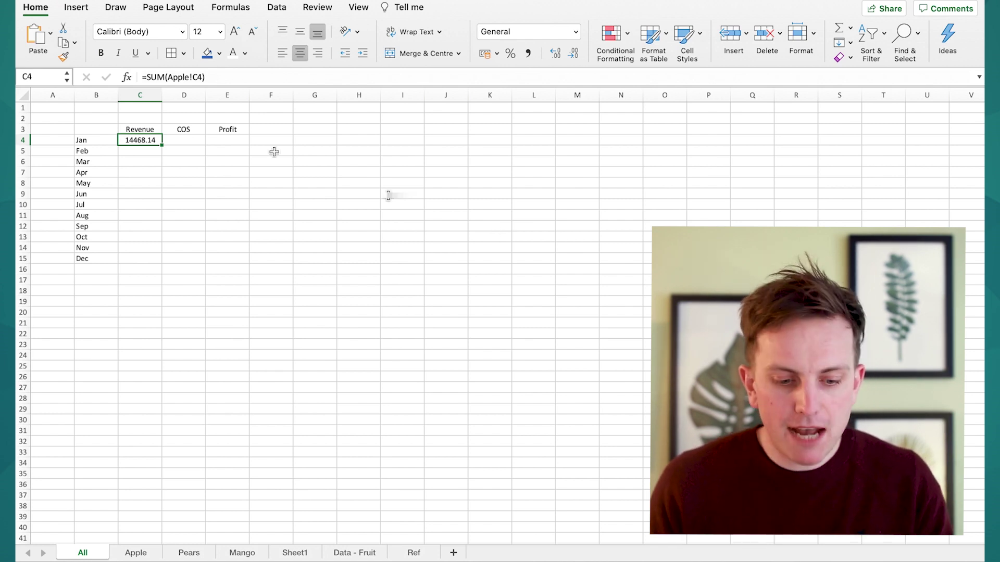
Edit C4's formula to =SUM(Apple:Mango!C4), giving a January revenue total of 24970.19
{"action": "left_click", "coordinate": [190, 78]}
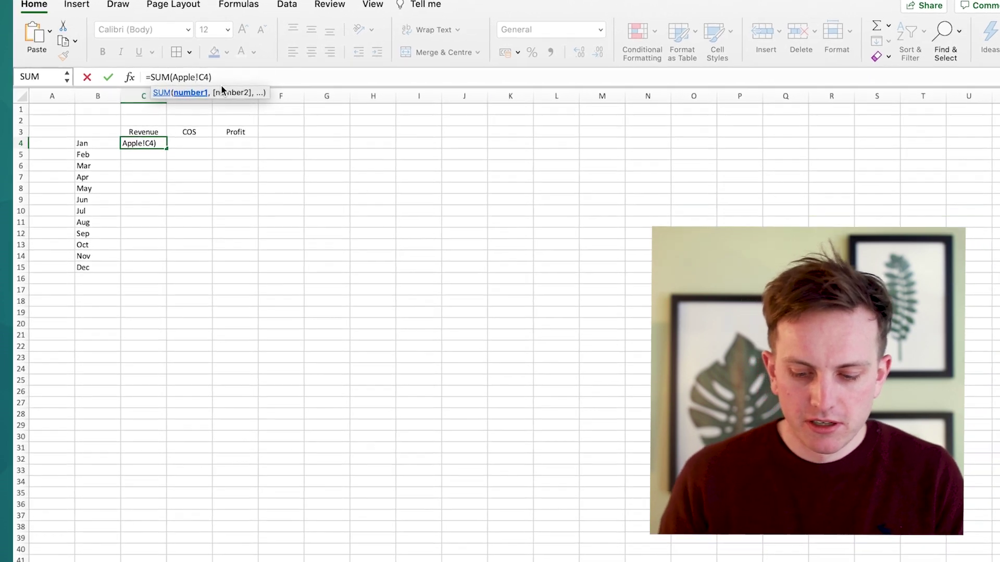
{"action": "type", "text": ":"}
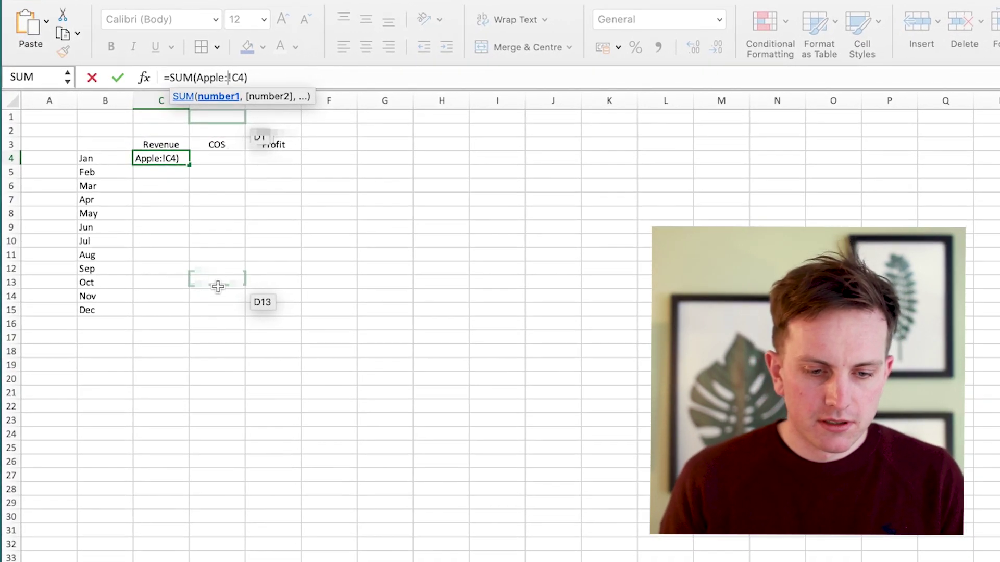
{"action": "type", "text": "mang"}
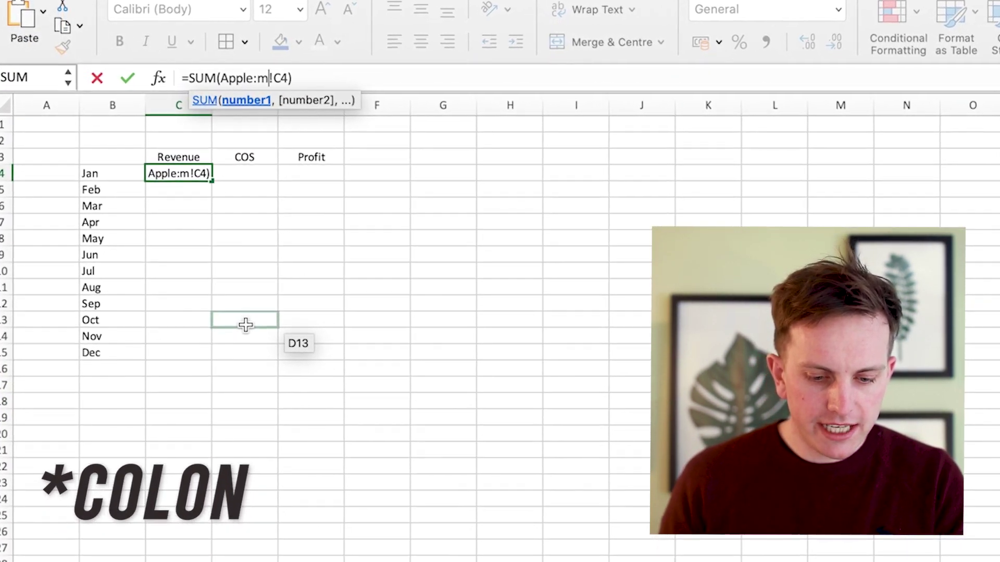
{"action": "type", "text": "o"}
{"action": "key", "text": "Return"}
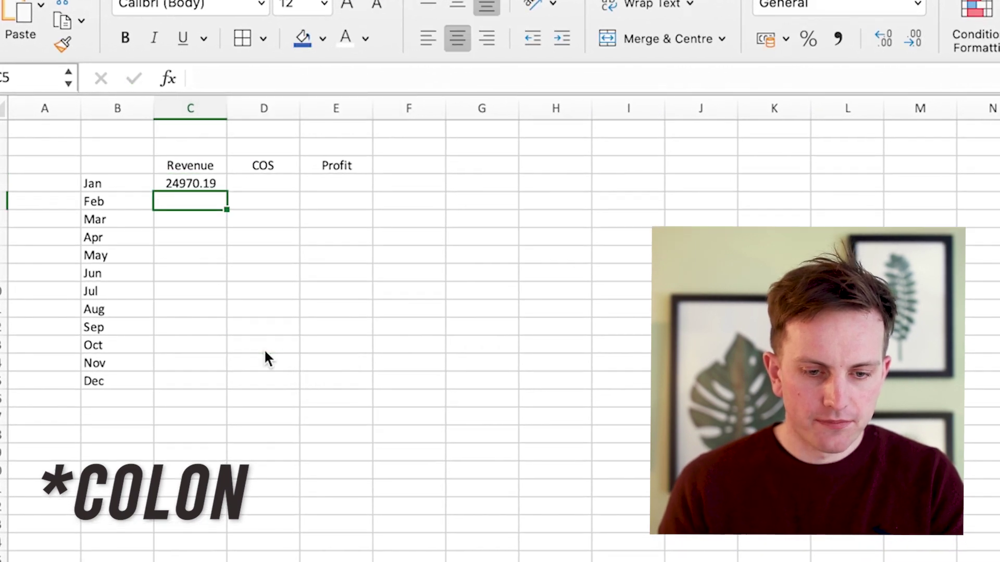
{"action": "left_click", "coordinate": [198, 167]}
{"action": "left_click", "coordinate": [197, 185]}
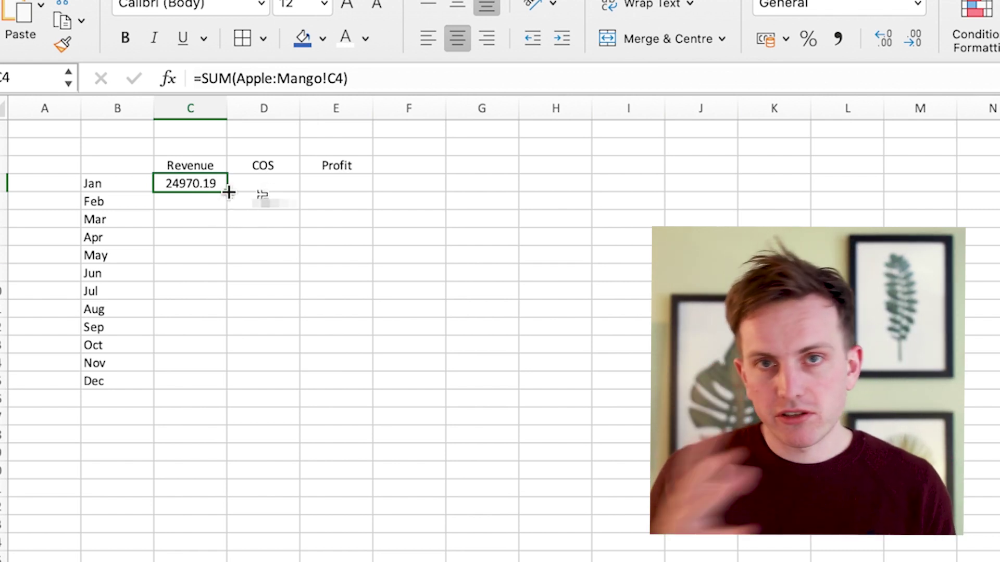
Copy the 3D SUM in C4 across to E4 and down to row 15, then check the results
{"action": "left_click_drag", "start_coordinate": [228, 192], "coordinate": [372, 387]}
{"action": "left_click", "coordinate": [553, 376]}
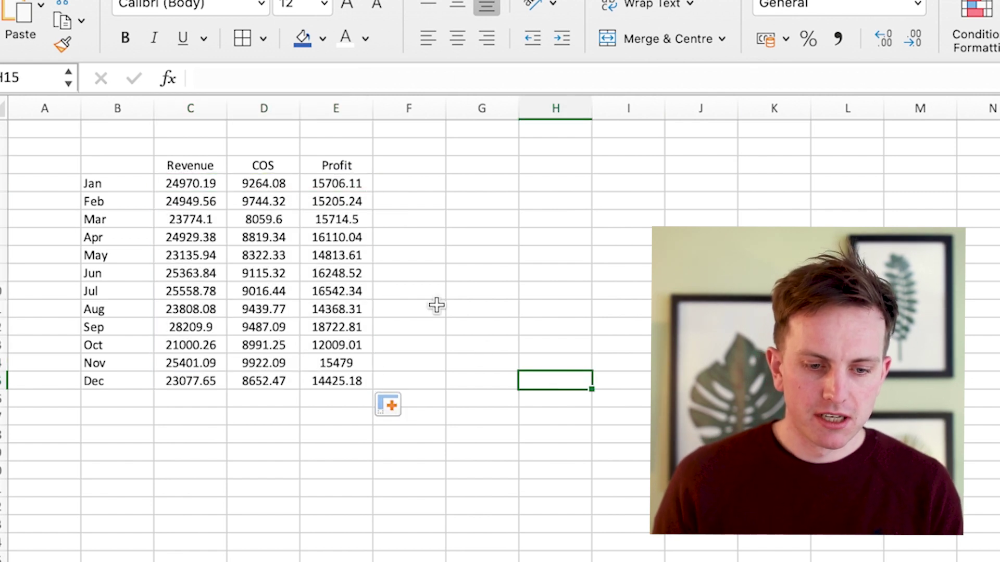
{"action": "left_click", "coordinate": [218, 201]}
{"action": "left_click", "coordinate": [217, 184]}
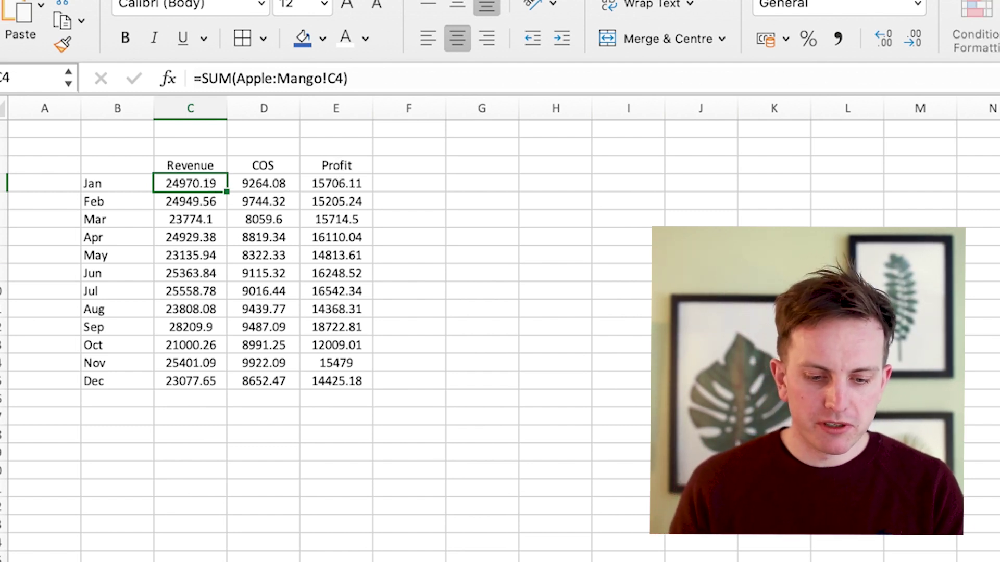
Give the B3:E3 header cells a blue fill and white font colour
{"action": "left_click_drag", "start_coordinate": [333, 165], "coordinate": [125, 165]}
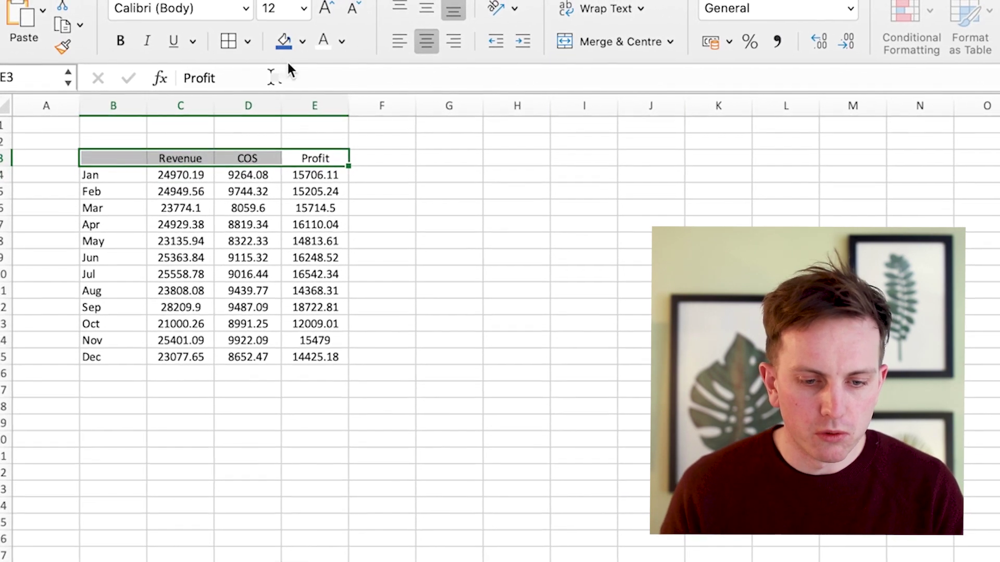
{"action": "left_click", "coordinate": [284, 41]}
{"action": "left_click", "coordinate": [323, 41]}
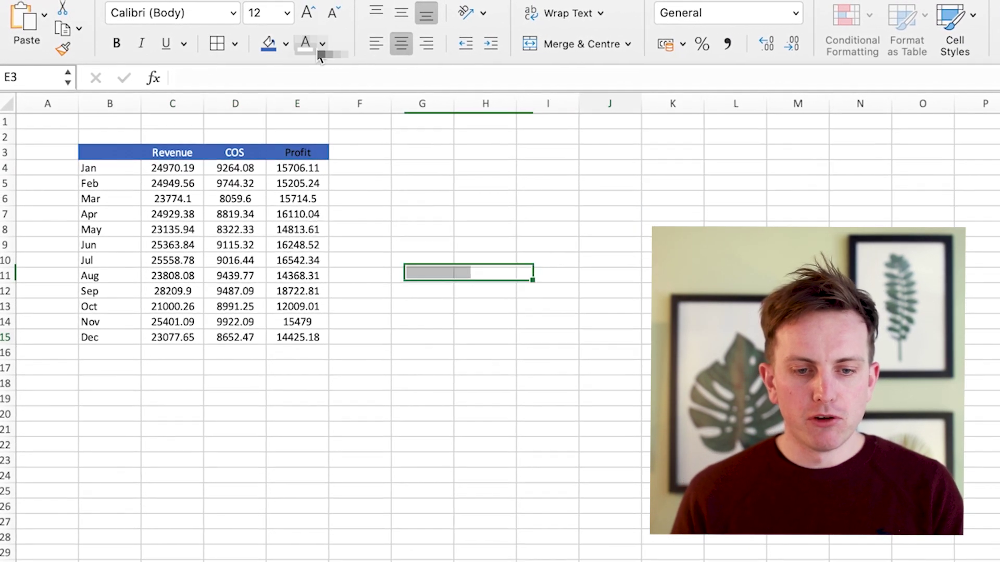
{"action": "left_click_drag", "start_coordinate": [292, 150], "coordinate": [109, 150]}
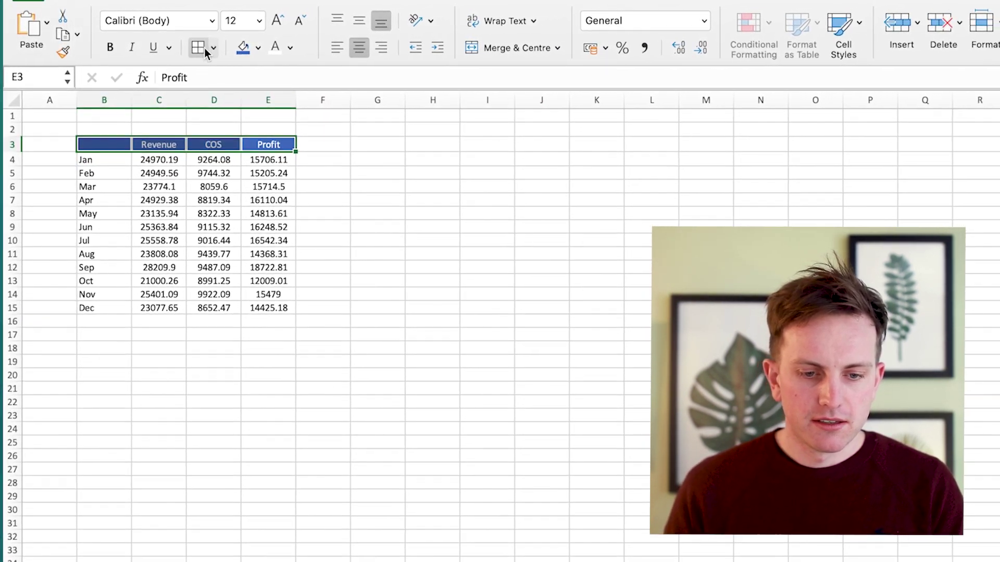
{"action": "left_click", "coordinate": [544, 267]}
{"action": "left_click", "coordinate": [119, 145]}
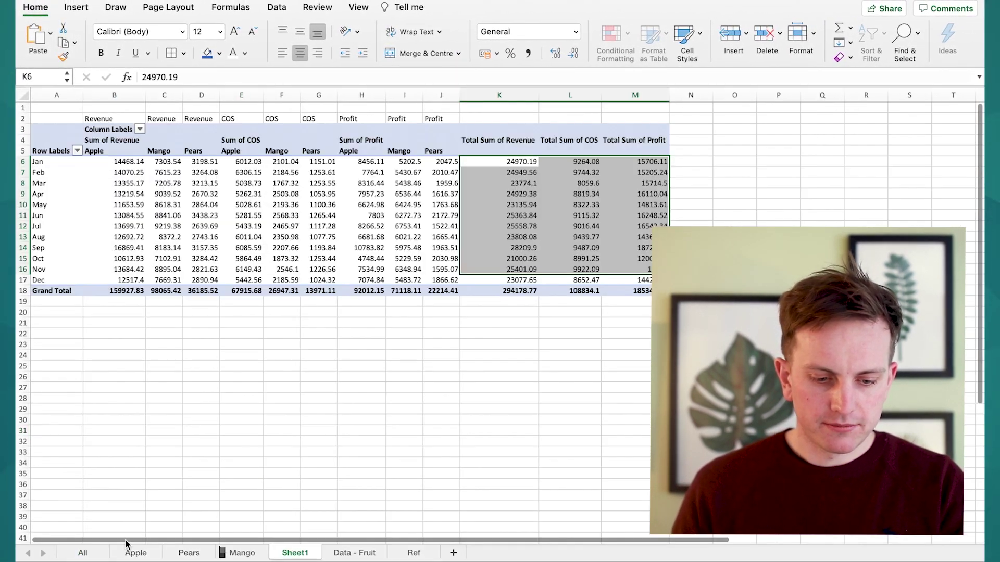
{"action": "left_click", "coordinate": [124, 551]}
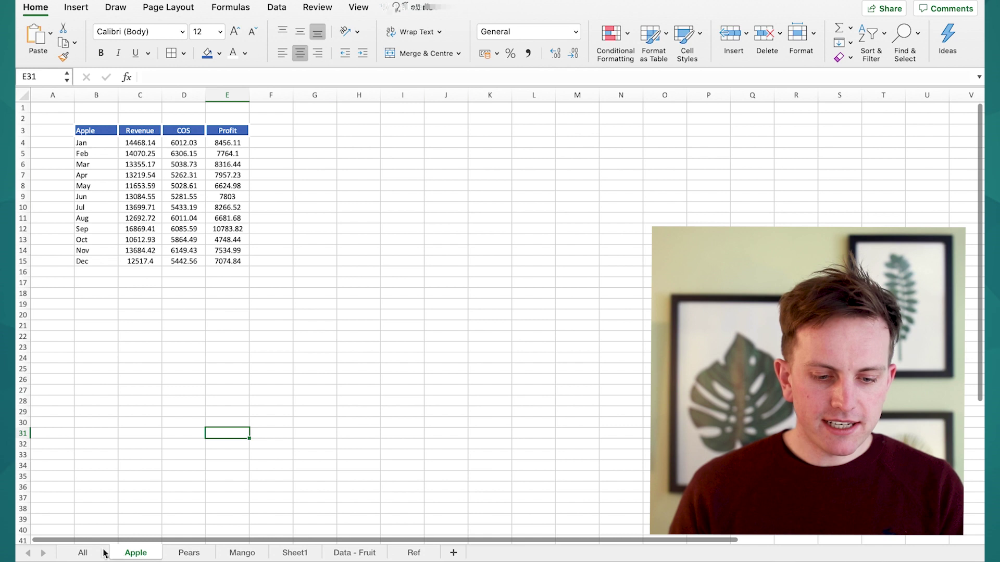
{"action": "left_click", "coordinate": [84, 553]}
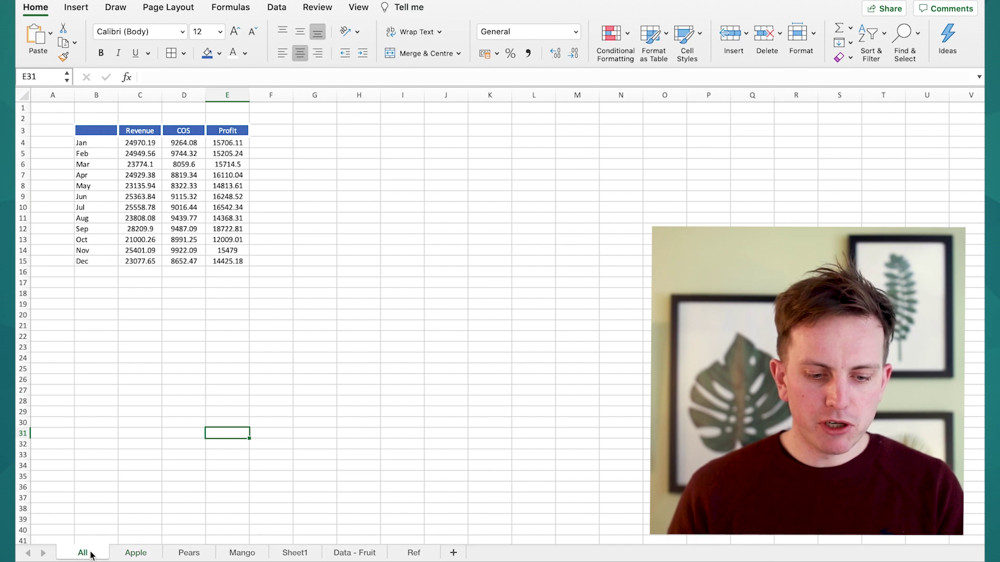
{"action": "left_click", "coordinate": [136, 553]}
{"action": "left_click", "coordinate": [185, 554]}
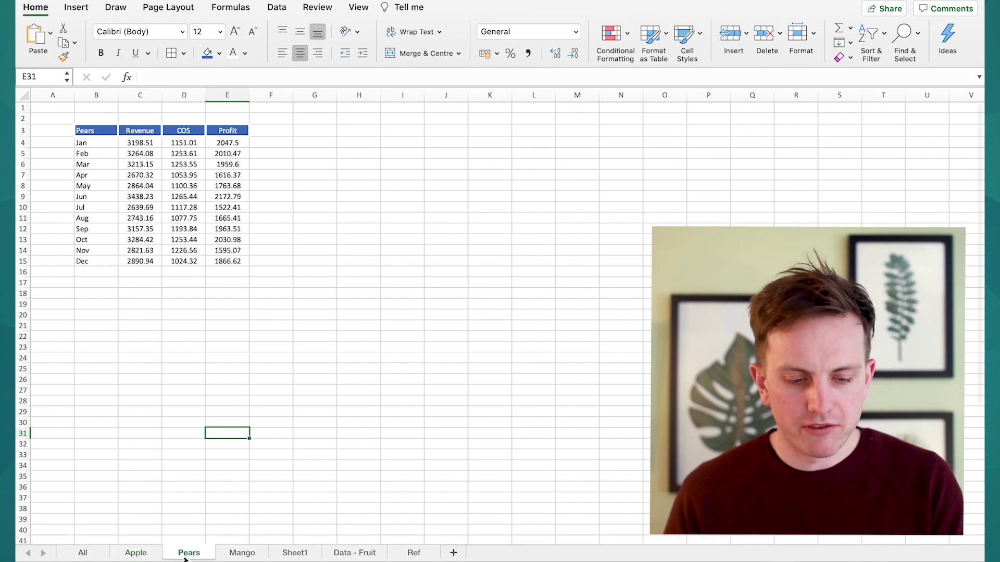
{"action": "left_click", "coordinate": [240, 553]}
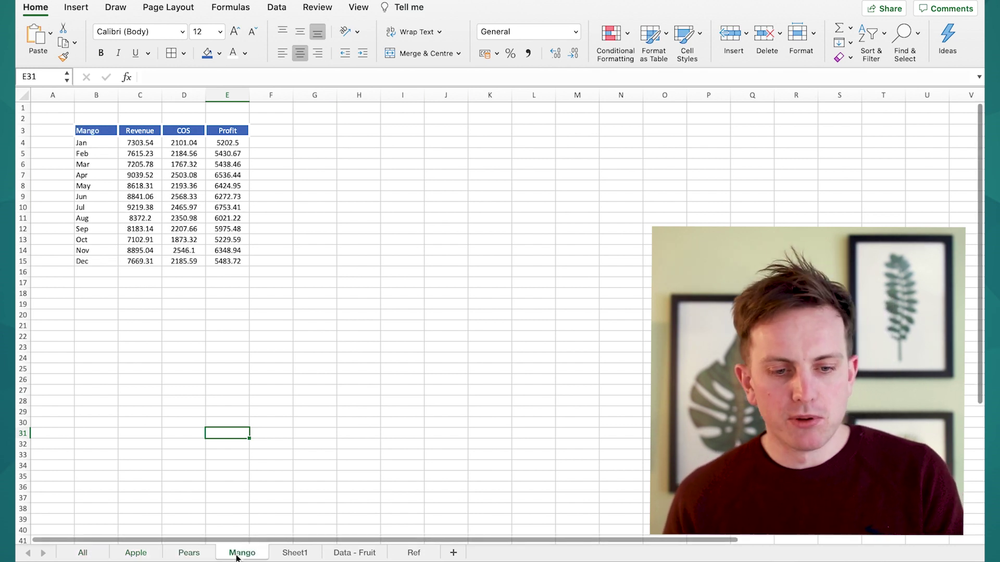
{"action": "left_click", "coordinate": [297, 554]}
{"action": "left_click", "coordinate": [366, 554]}
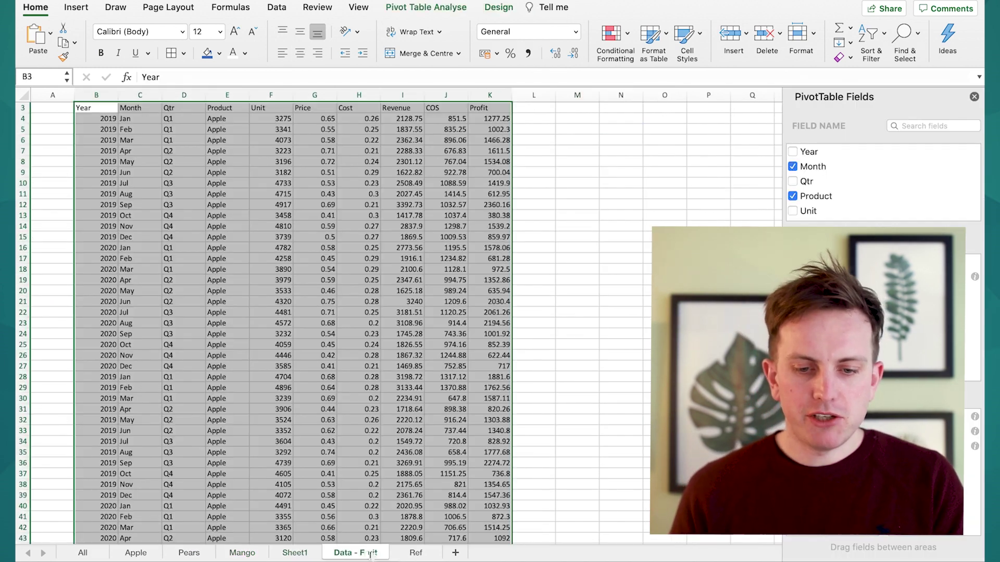
{"action": "left_click", "coordinate": [144, 554]}
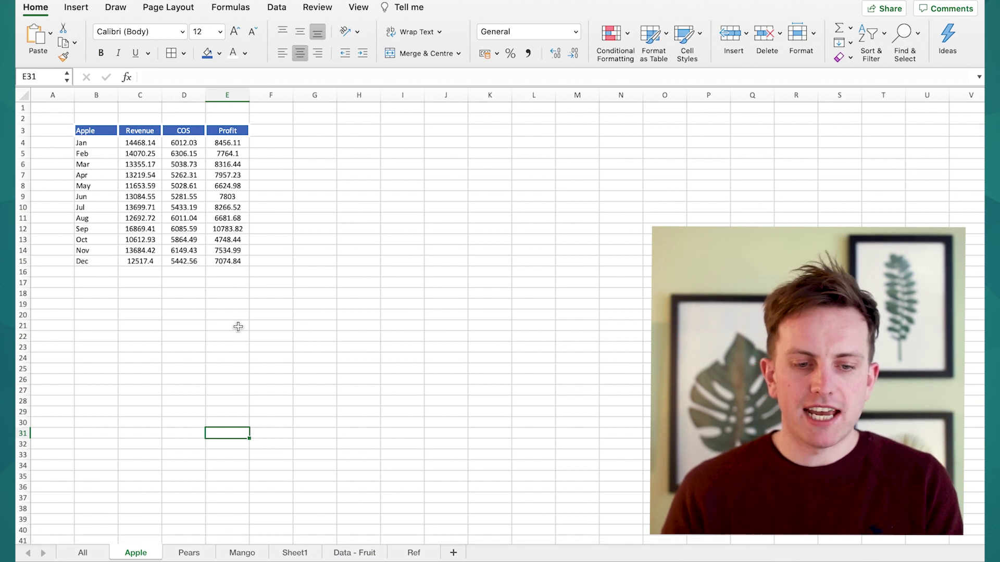
{"action": "left_click", "coordinate": [243, 553], "text": "shift"}
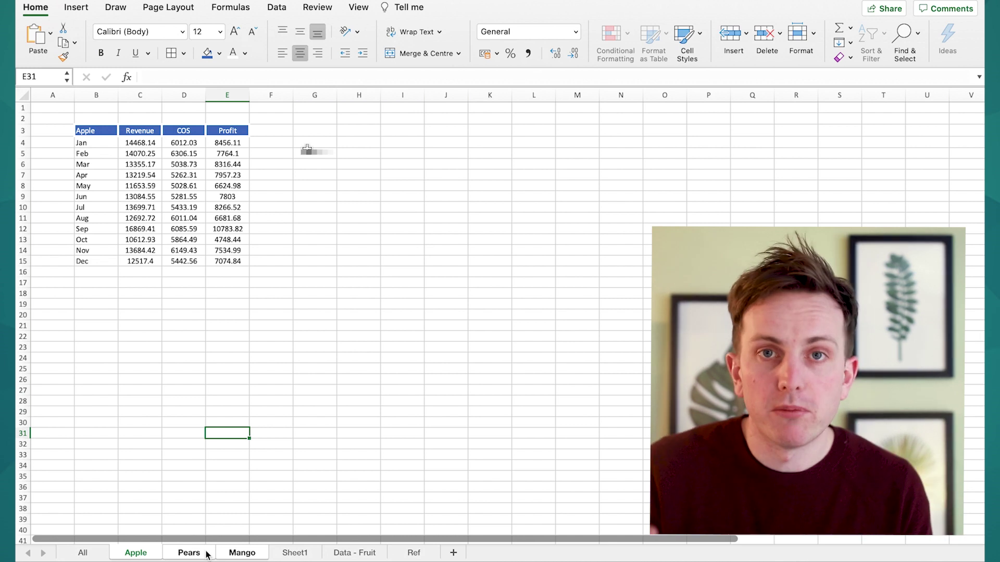
{"action": "left_click", "coordinate": [81, 552]}
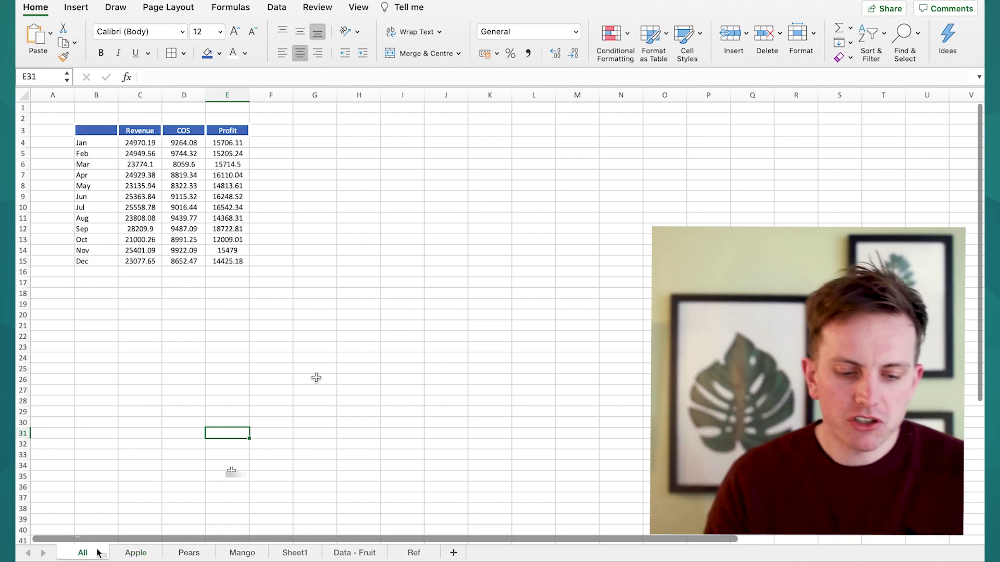